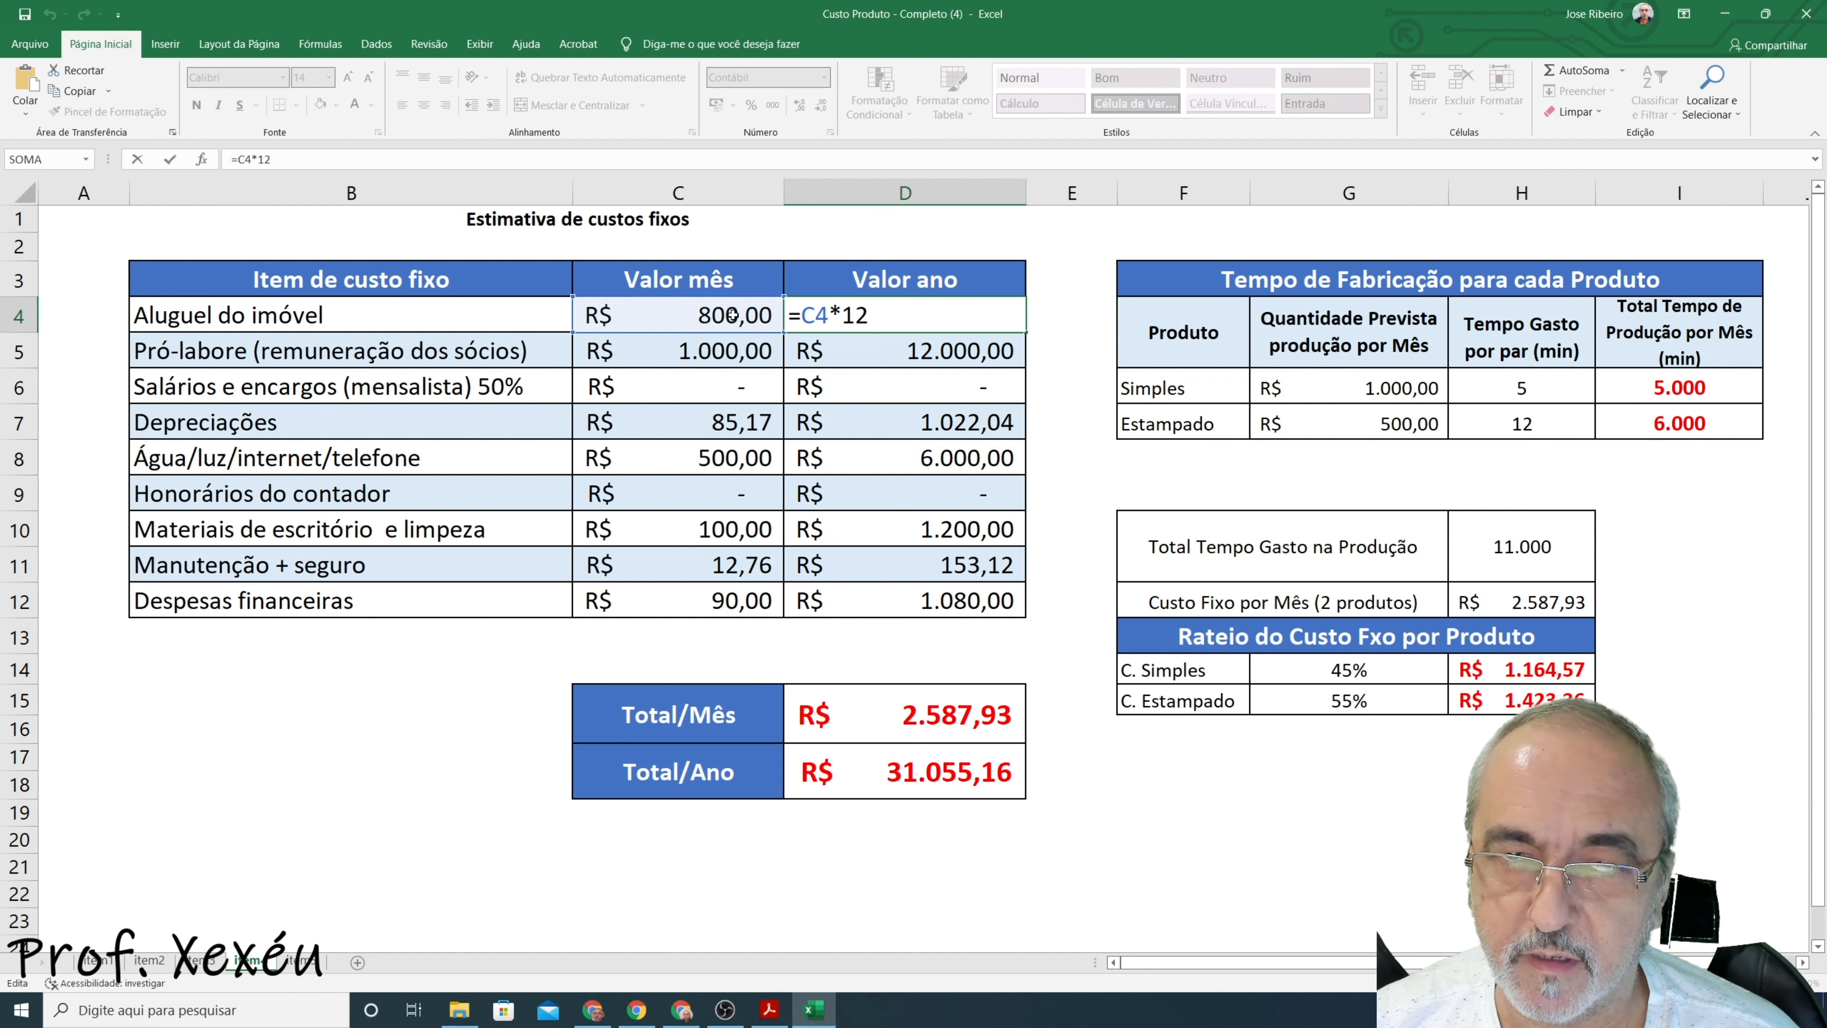
# - Review the yearly rent formula in D4, and trace the Simples monthly quantity in G6 to its source on the item2 sheet
pyautogui.hotkey('ctrl', 'Return')
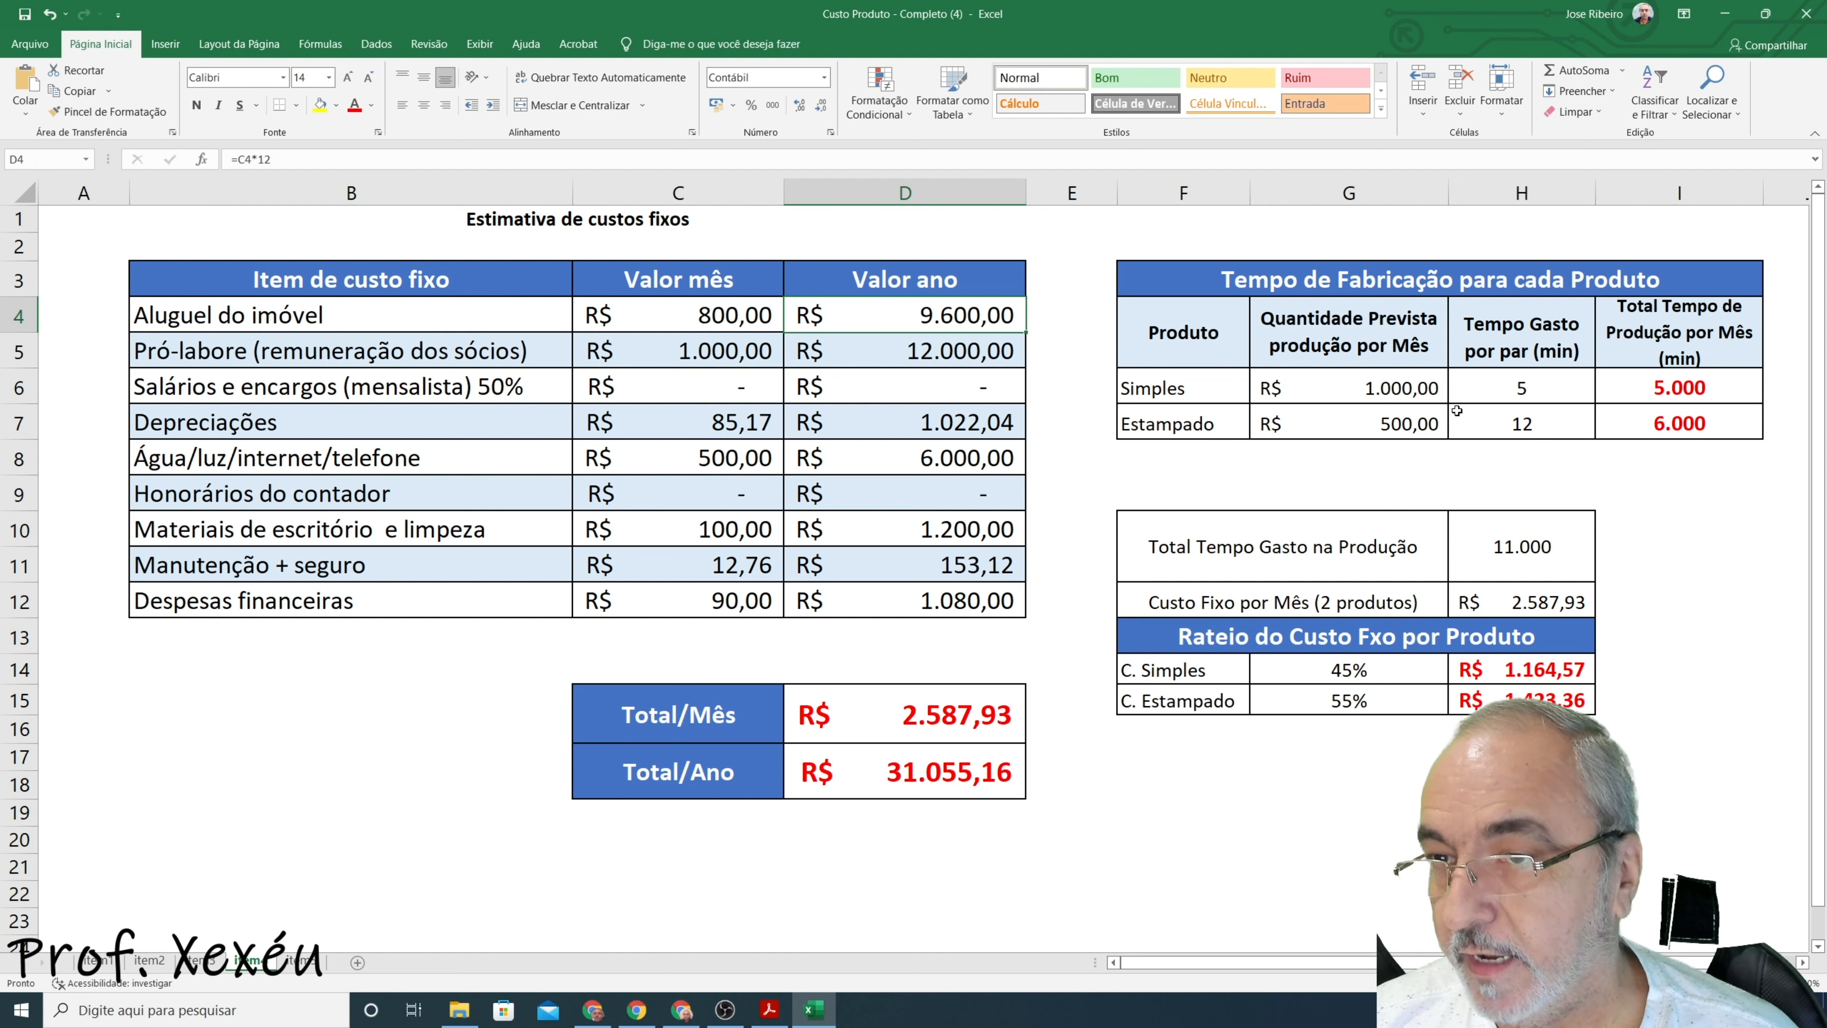
pyautogui.click(1409, 395)
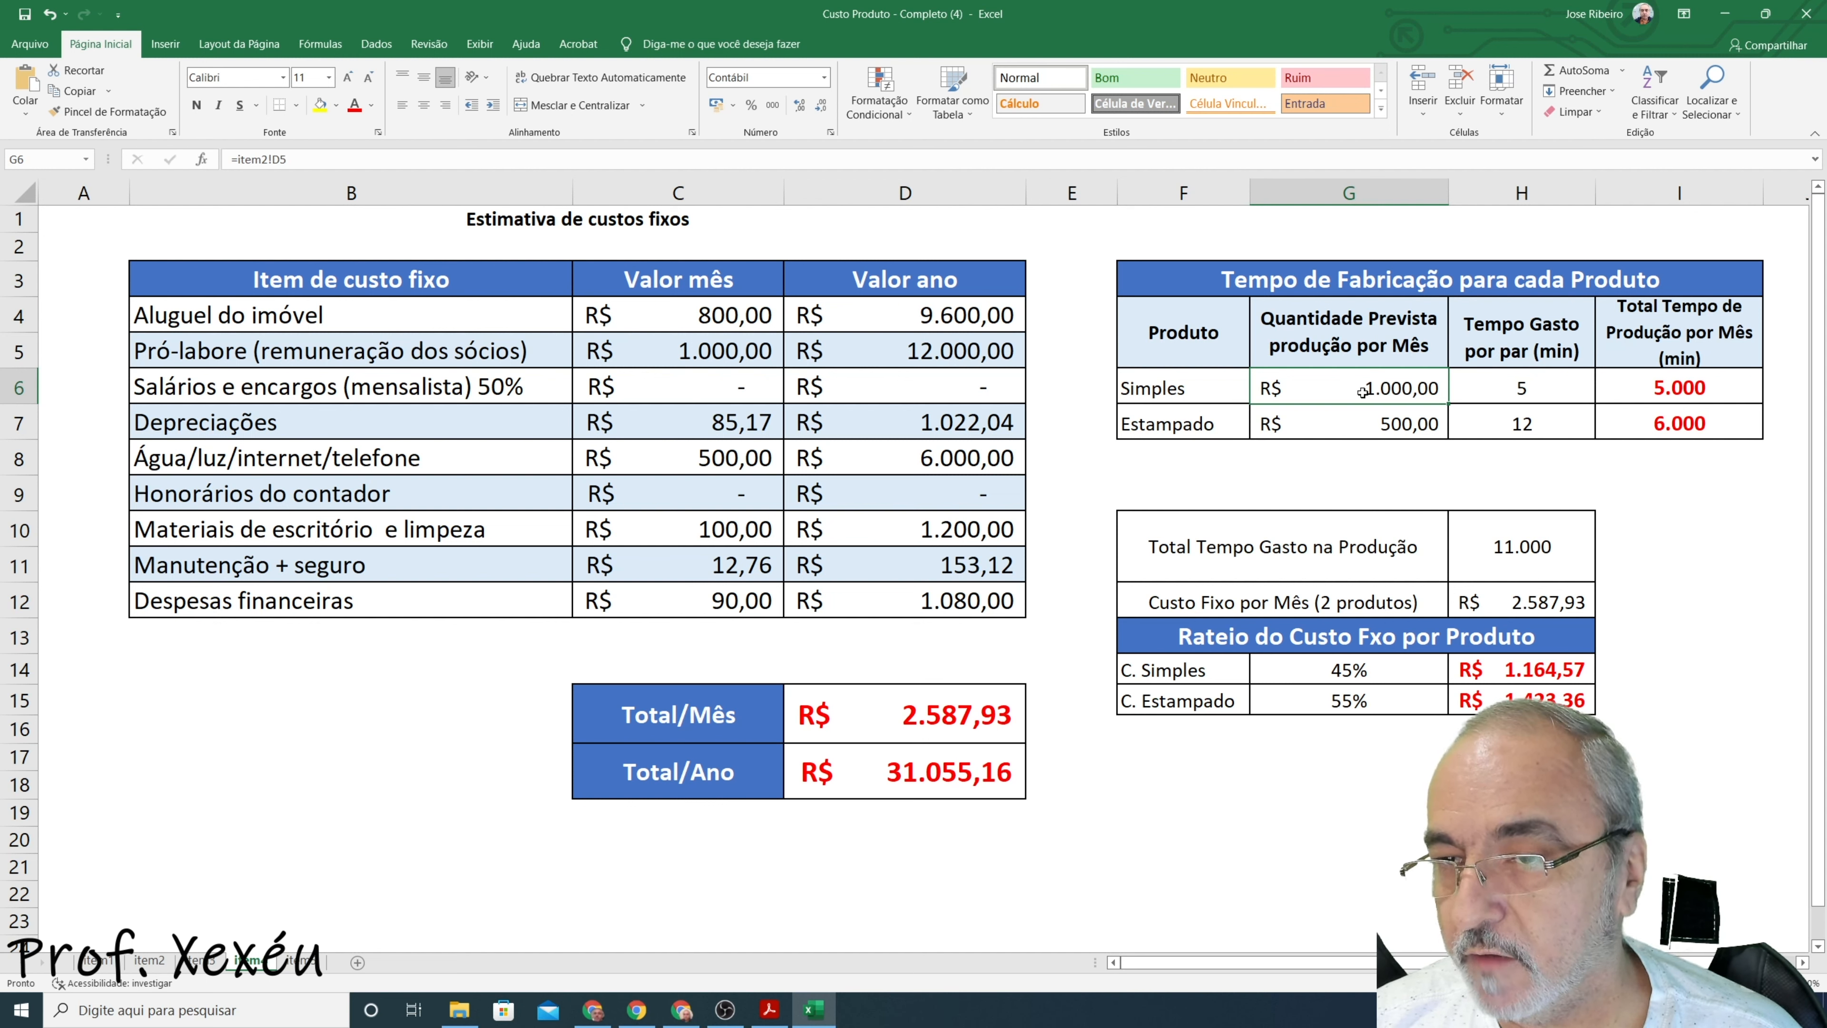
pyautogui.click(170, 959)
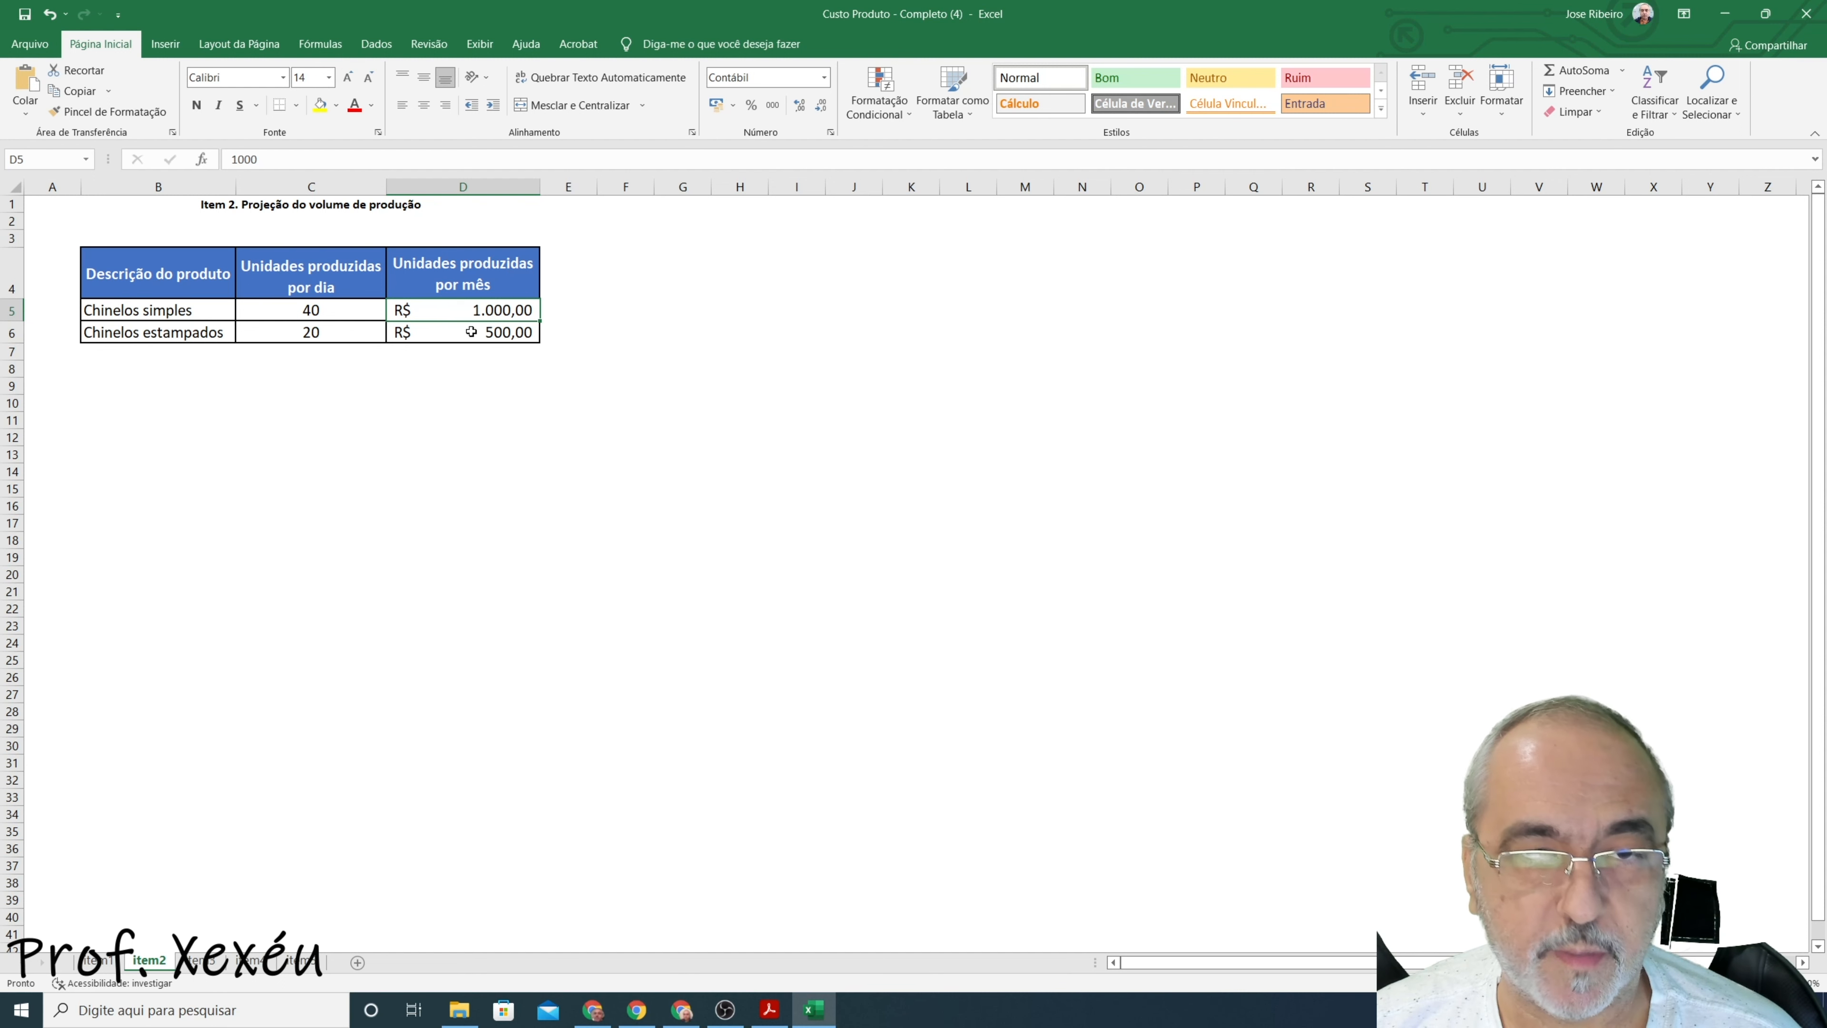
pyautogui.scroll(5, 914, 561)
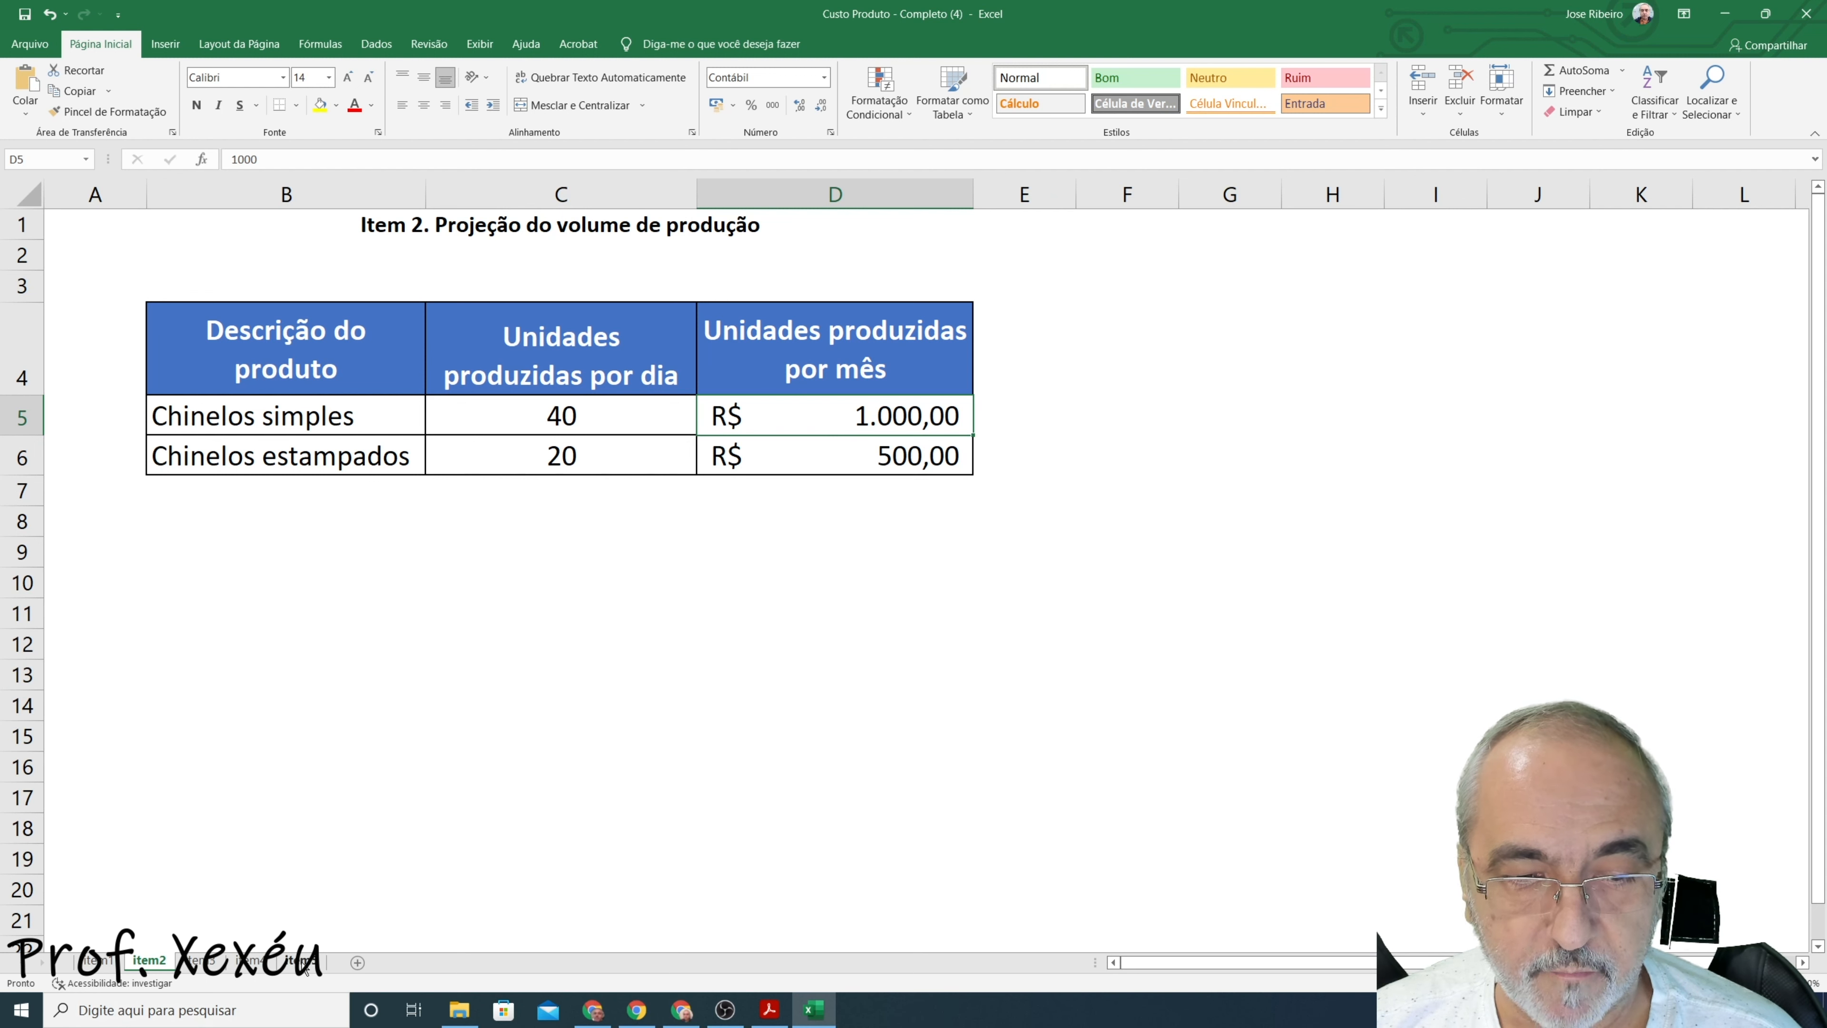
pyautogui.click(249, 961)
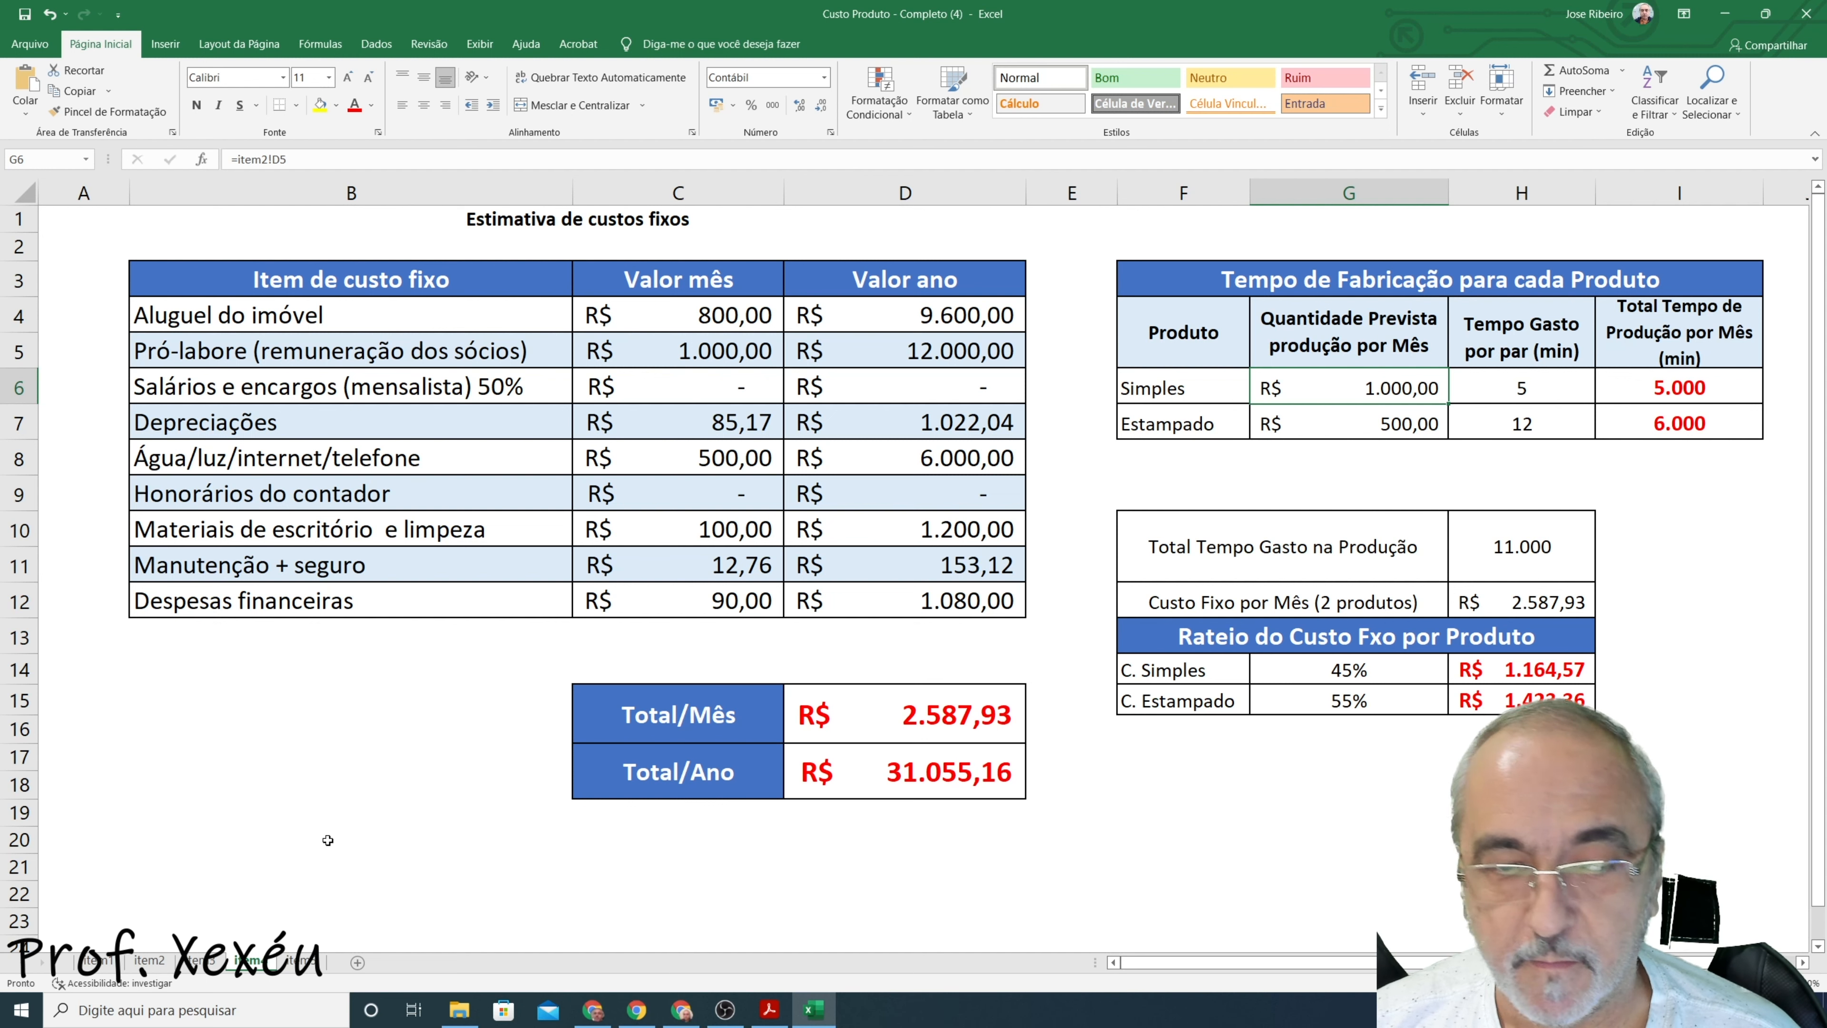
# - Set the monthly units produced for Chinelos simples to 5000 on the item2 sheet and check the effect on the fixed-cost sheet
pyautogui.click(149, 961)
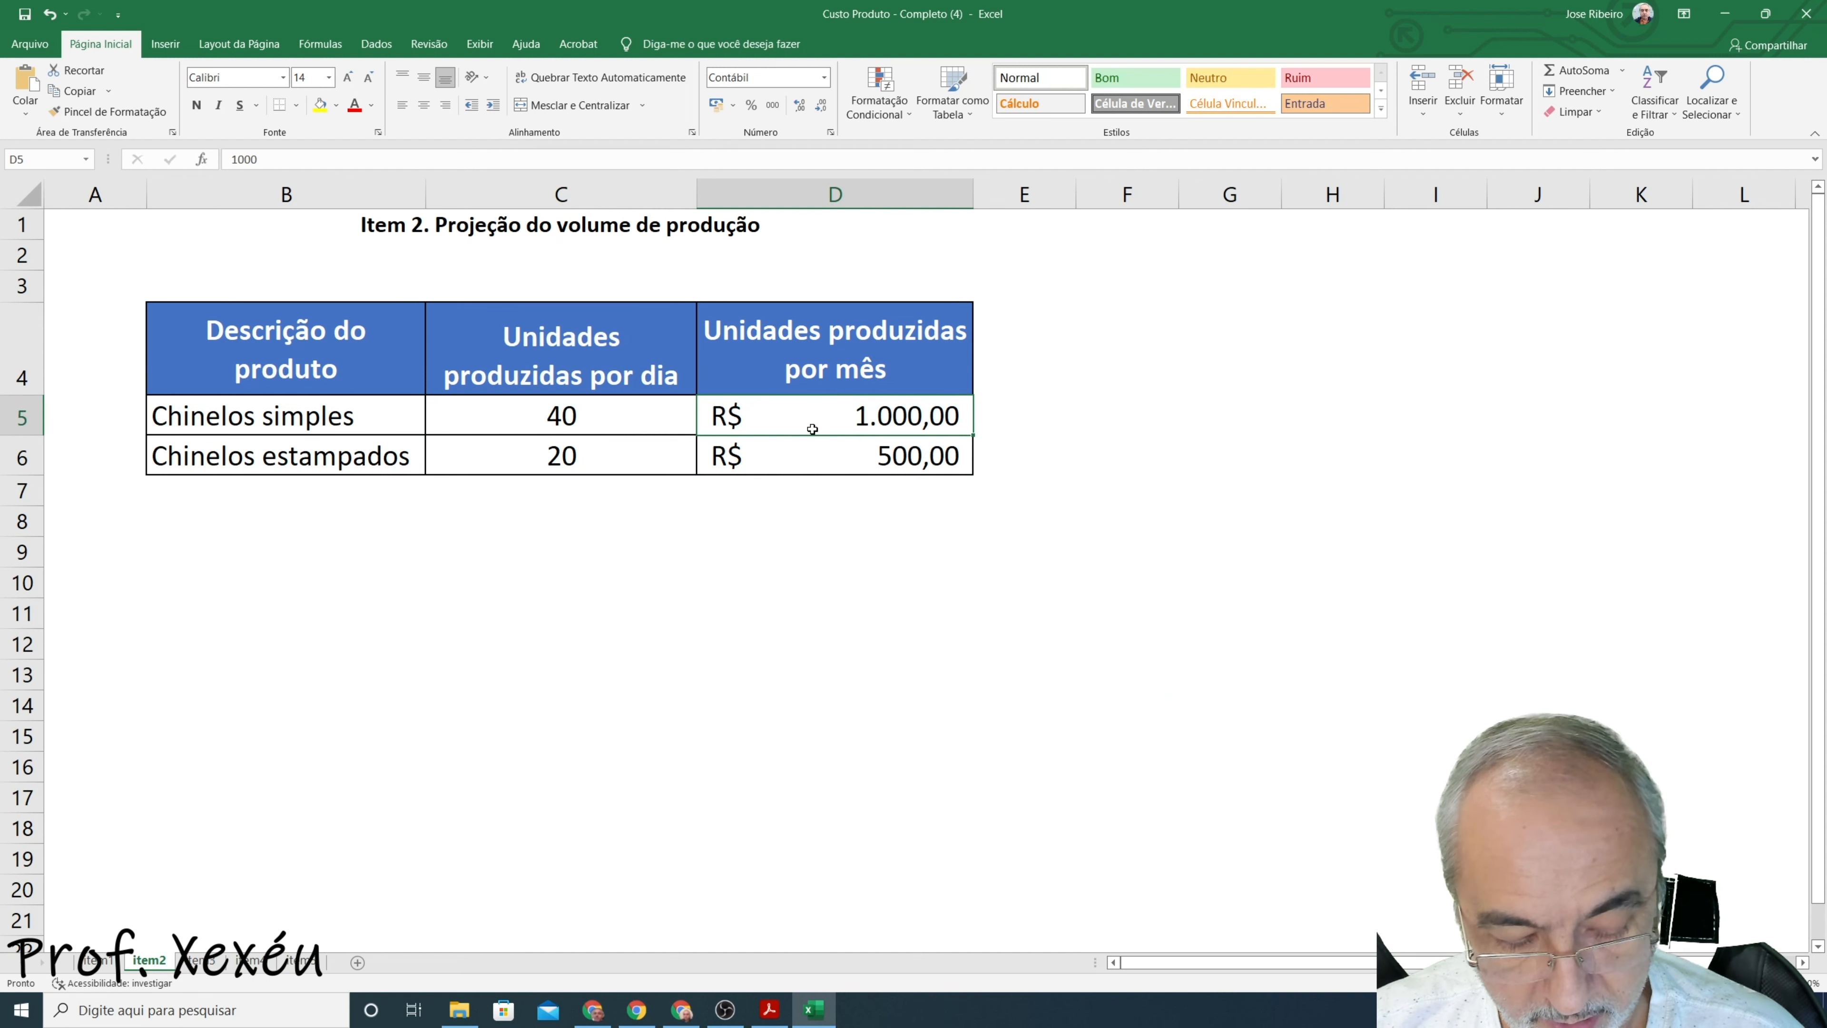
pyautogui.write('5000')
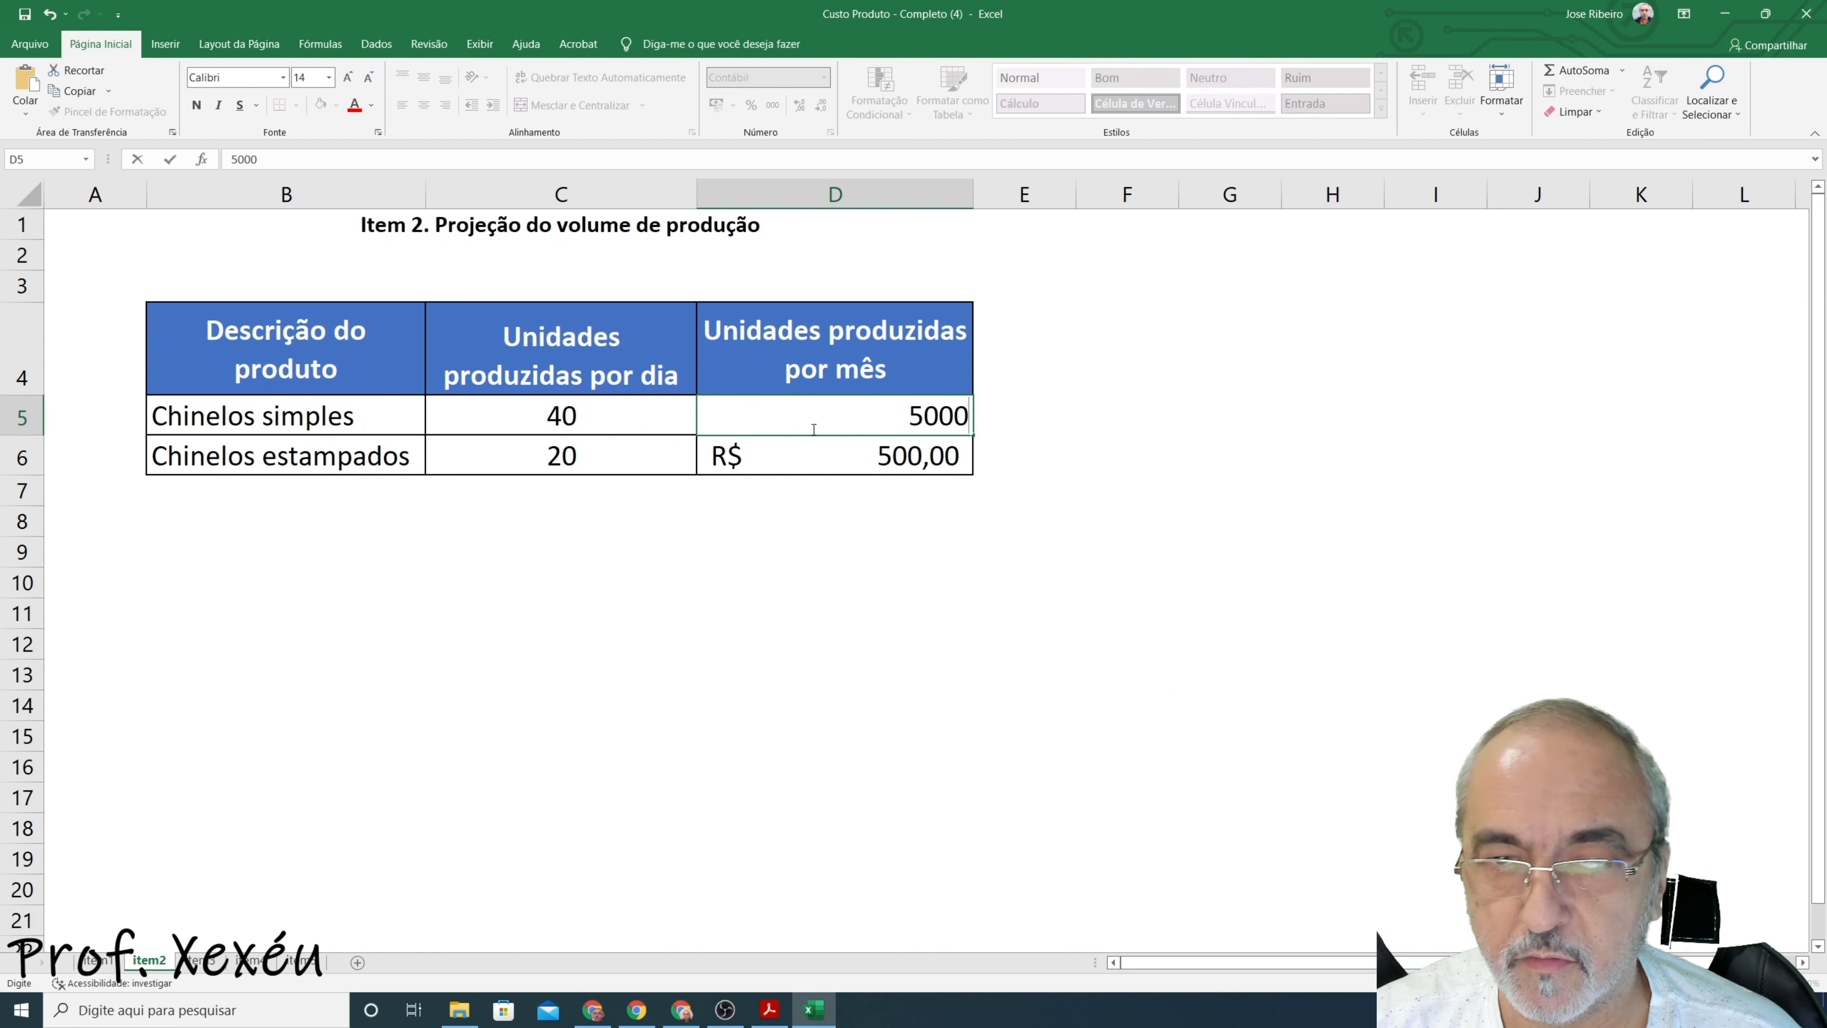
pyautogui.press('Return')
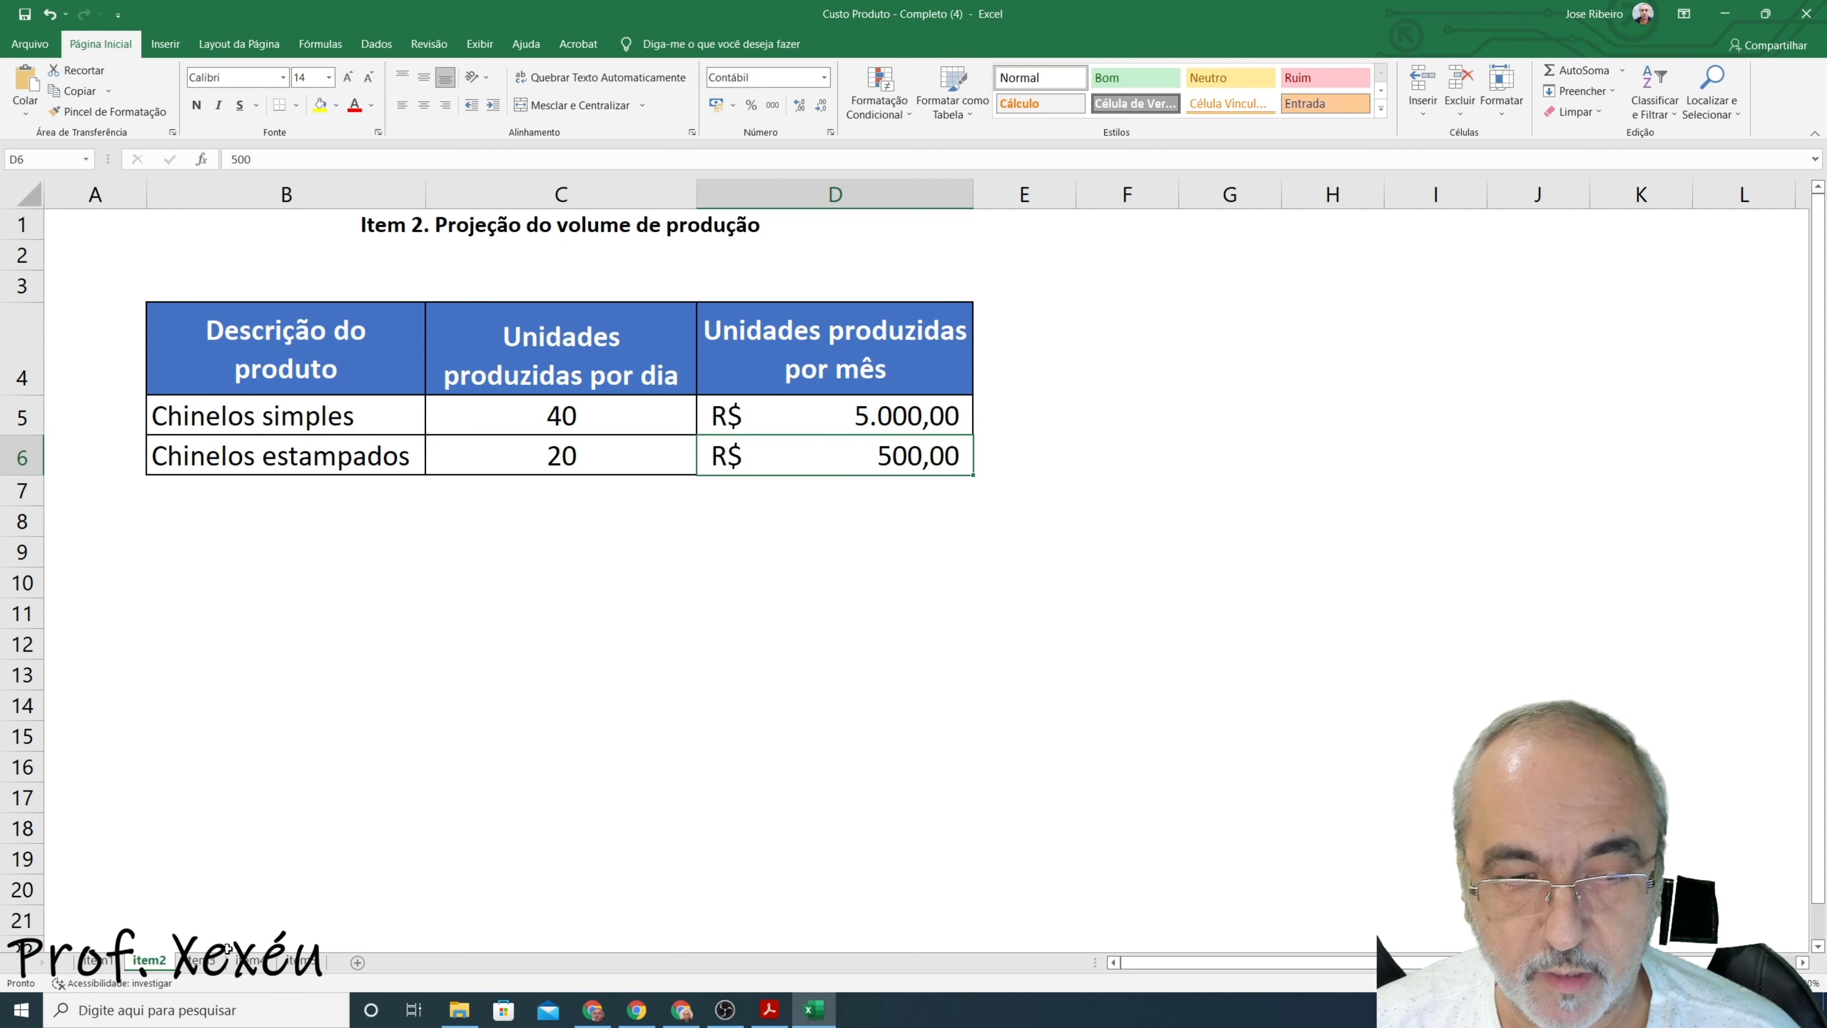
pyautogui.click(249, 972)
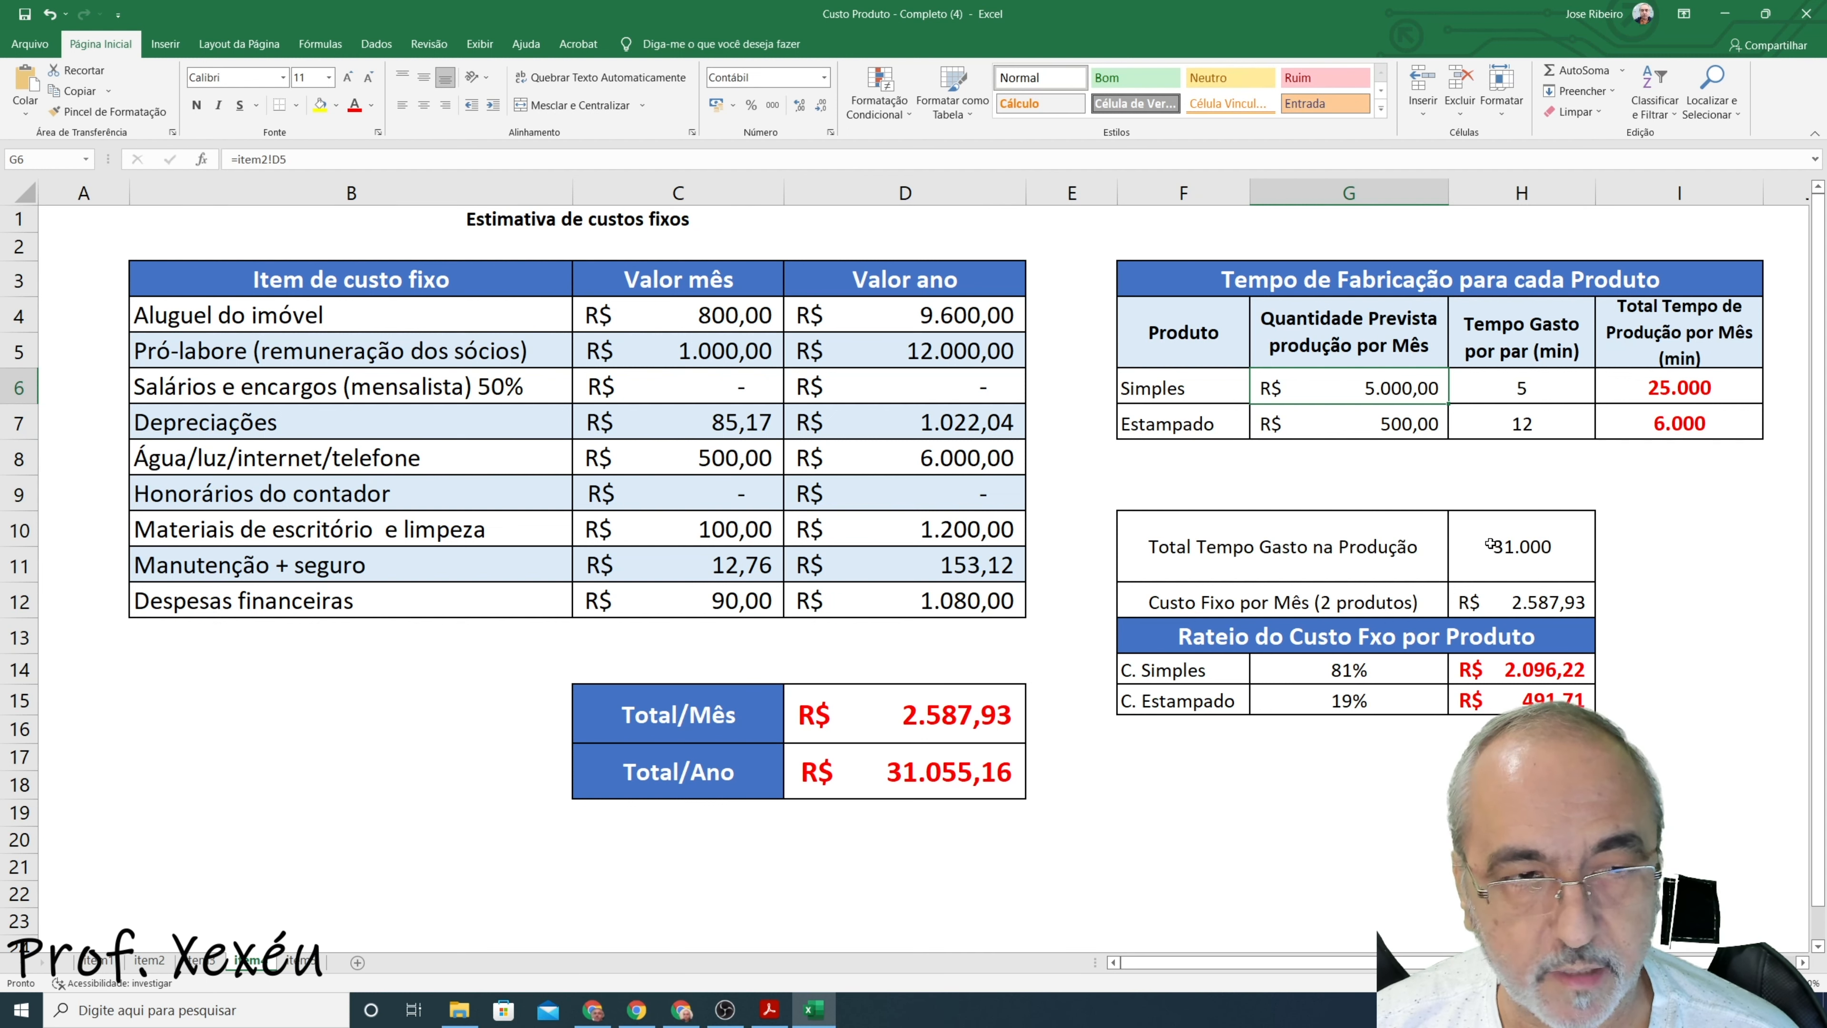
# - Undo the monthly units change for Chinelos simples on the item2 sheet and return to the fixed-cost sheet
pyautogui.click(149, 962)
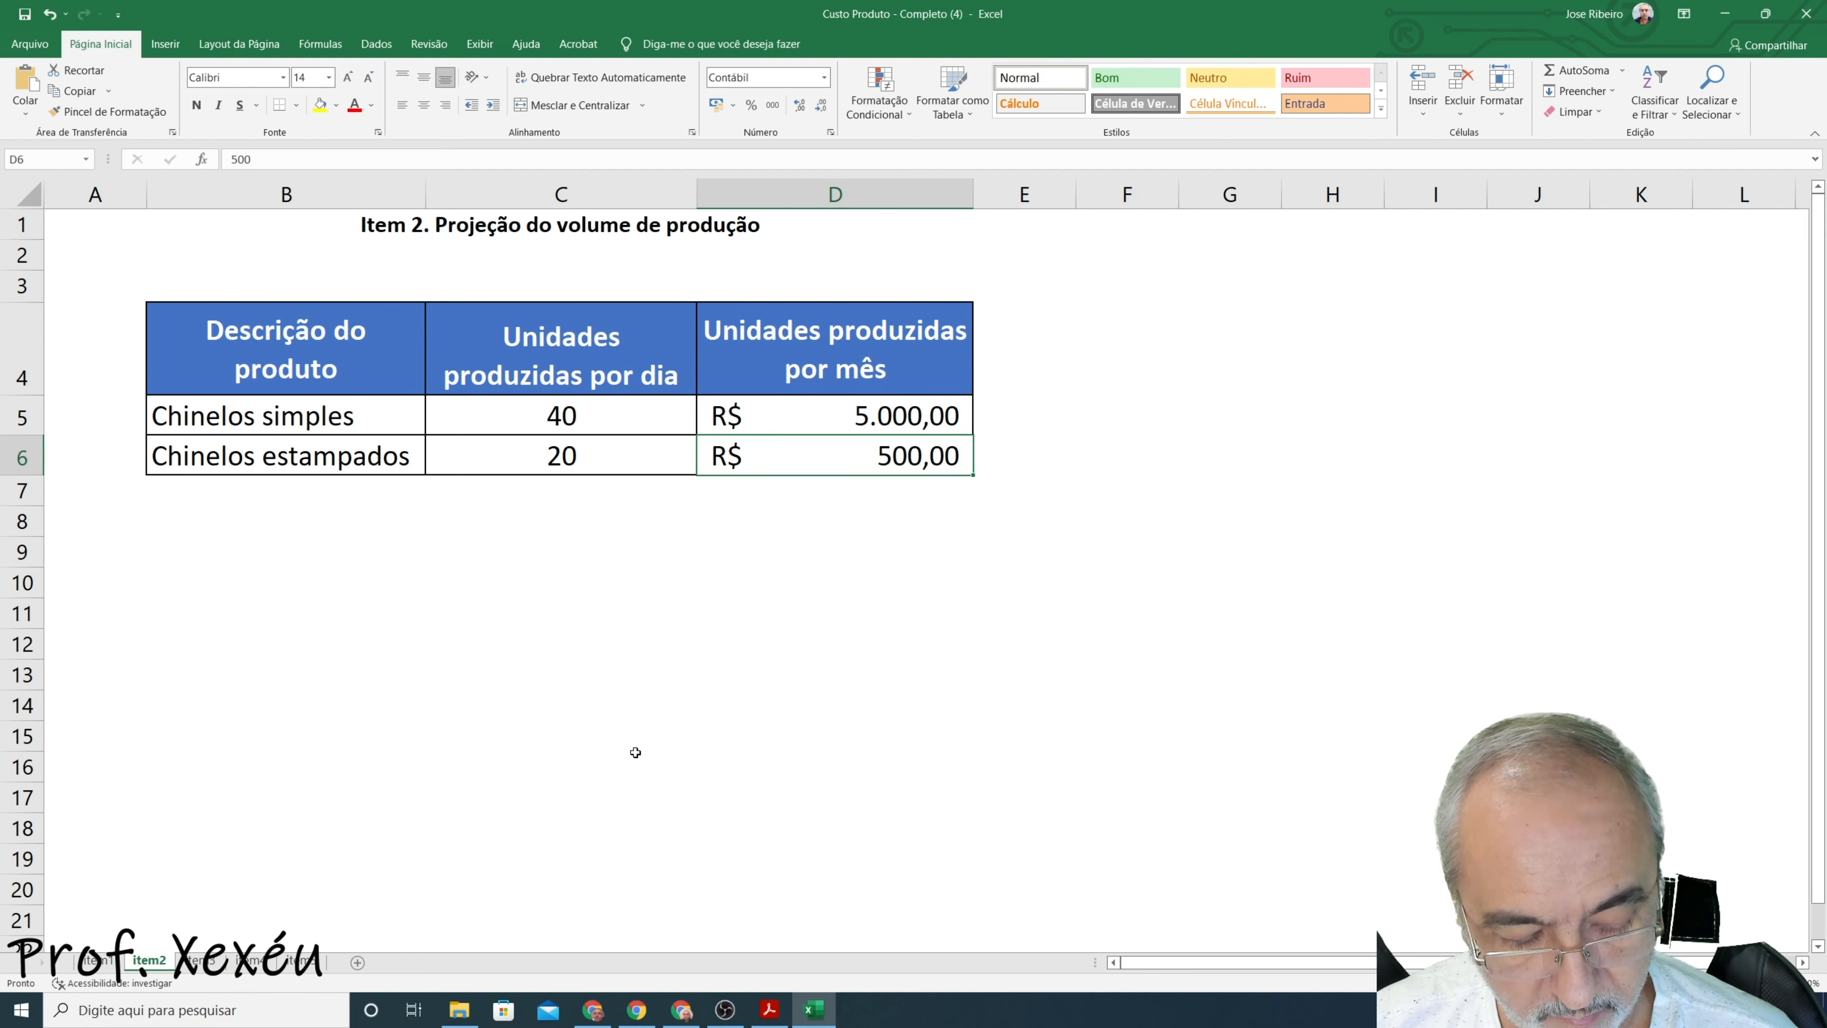
pyautogui.hotkey('ctrl', 'z')
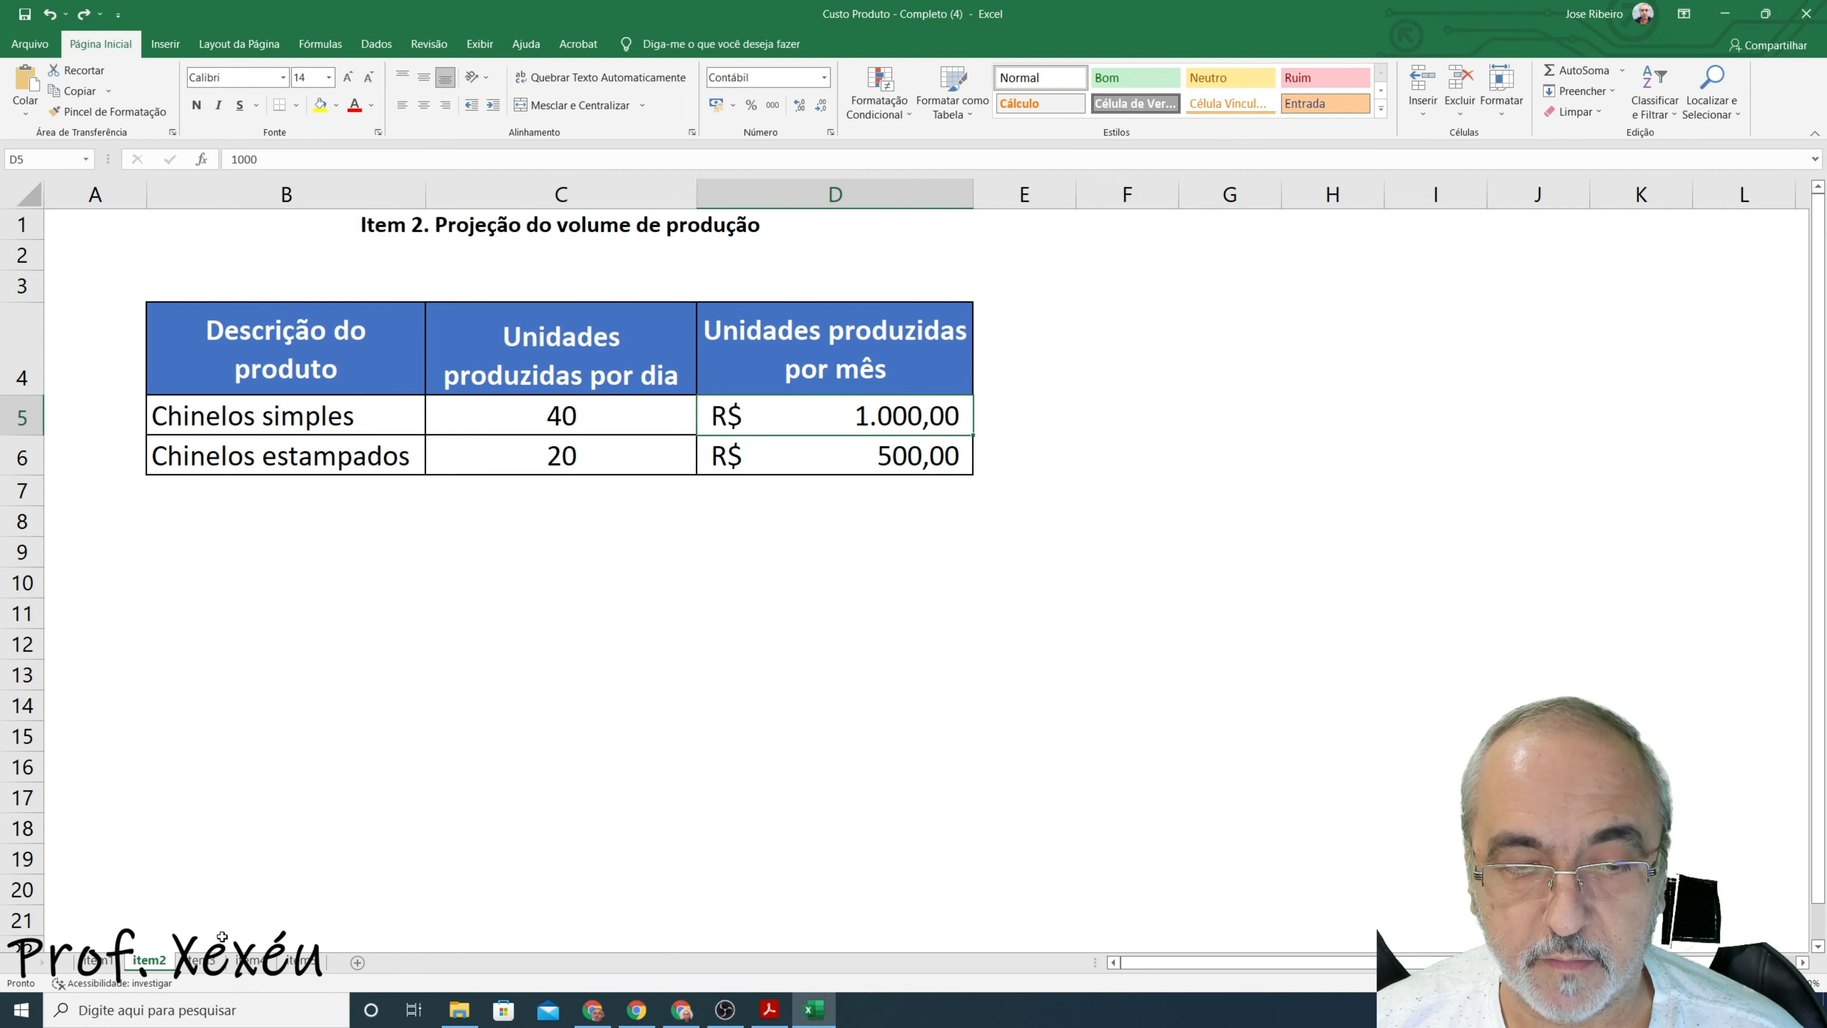
pyautogui.click(248, 962)
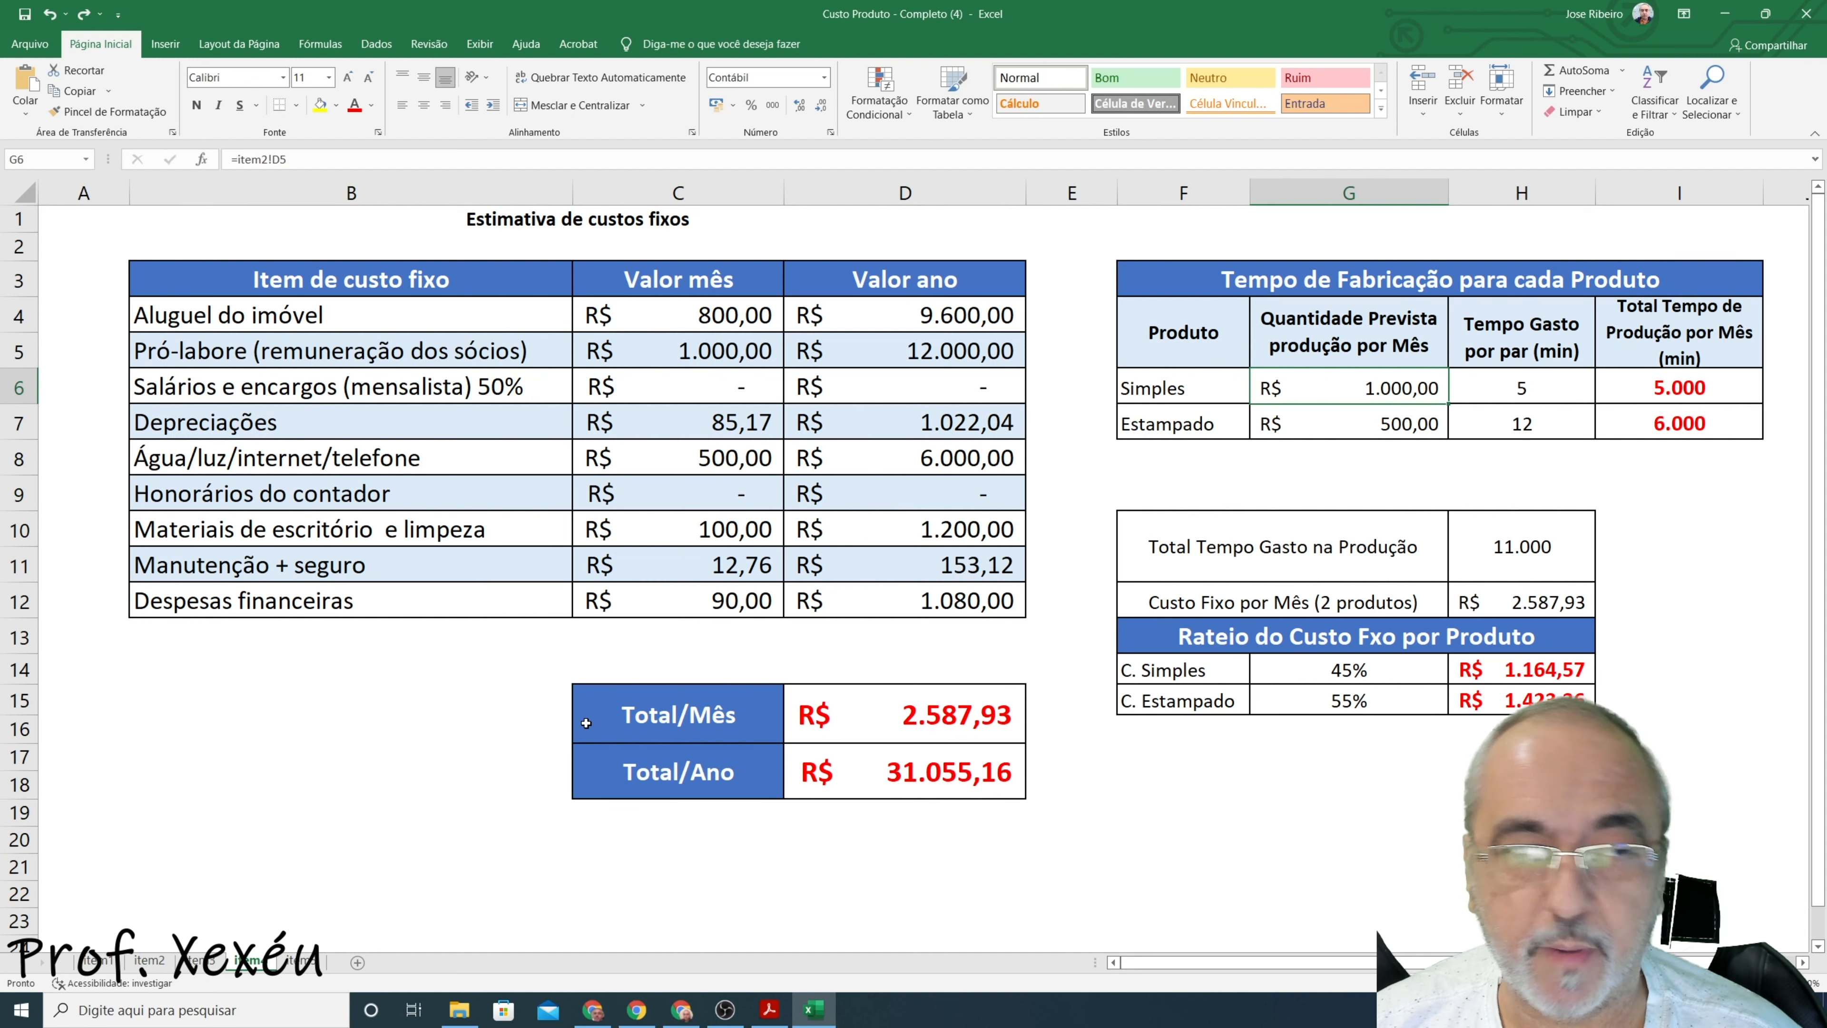
# - Examine the formulas behind the Simples product's monthly quantity in G6 and total production time in I6
pyautogui.doubleClick(1375, 389)
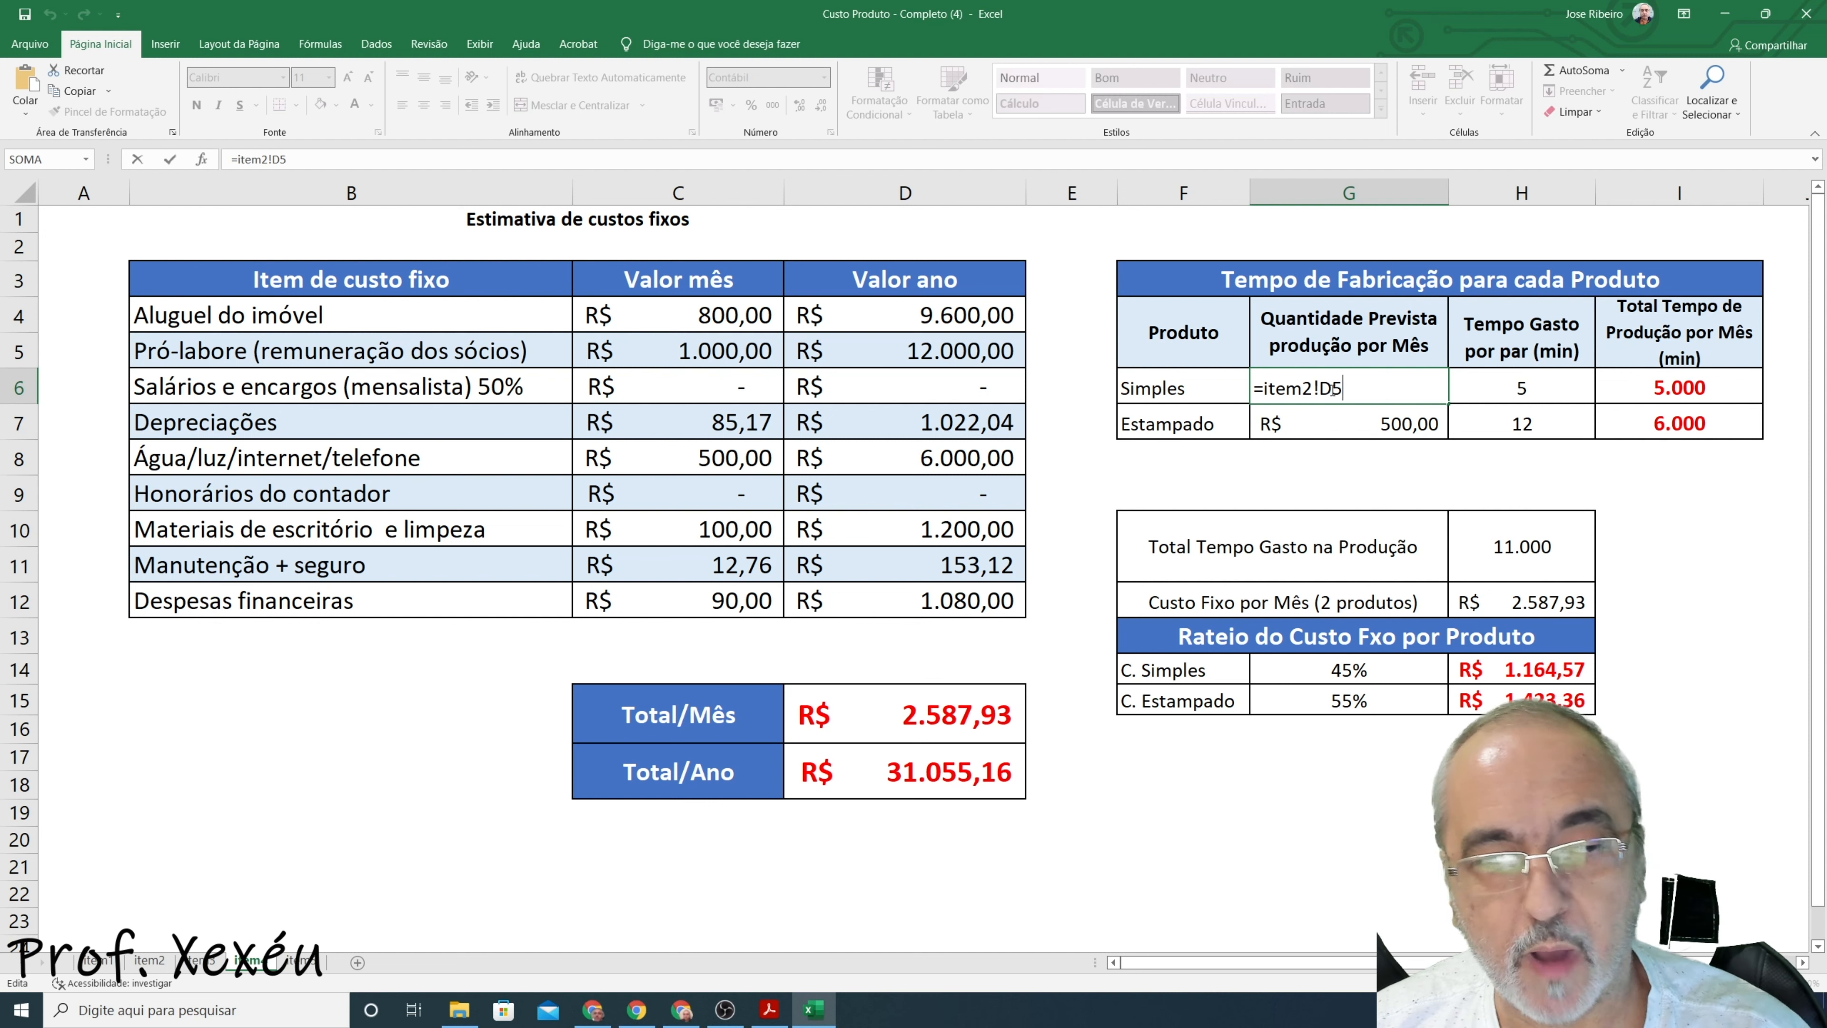
pyautogui.press('Return')
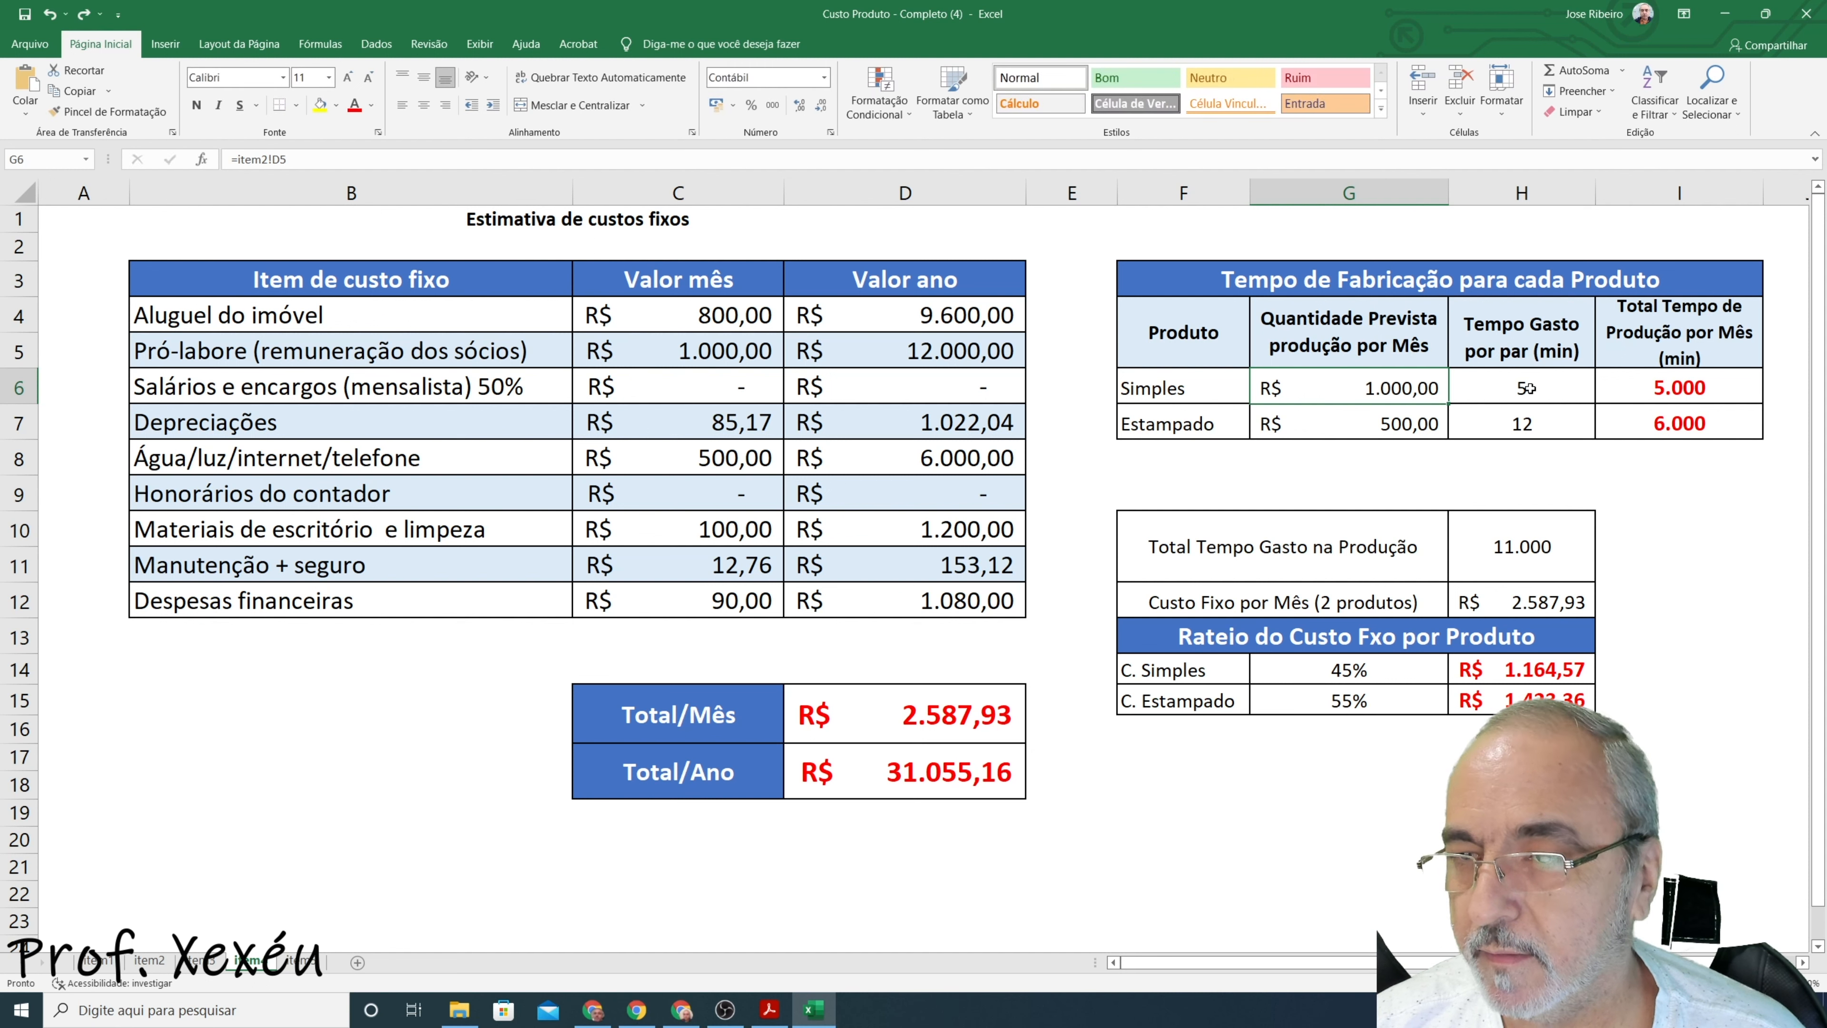
pyautogui.click(1640, 389)
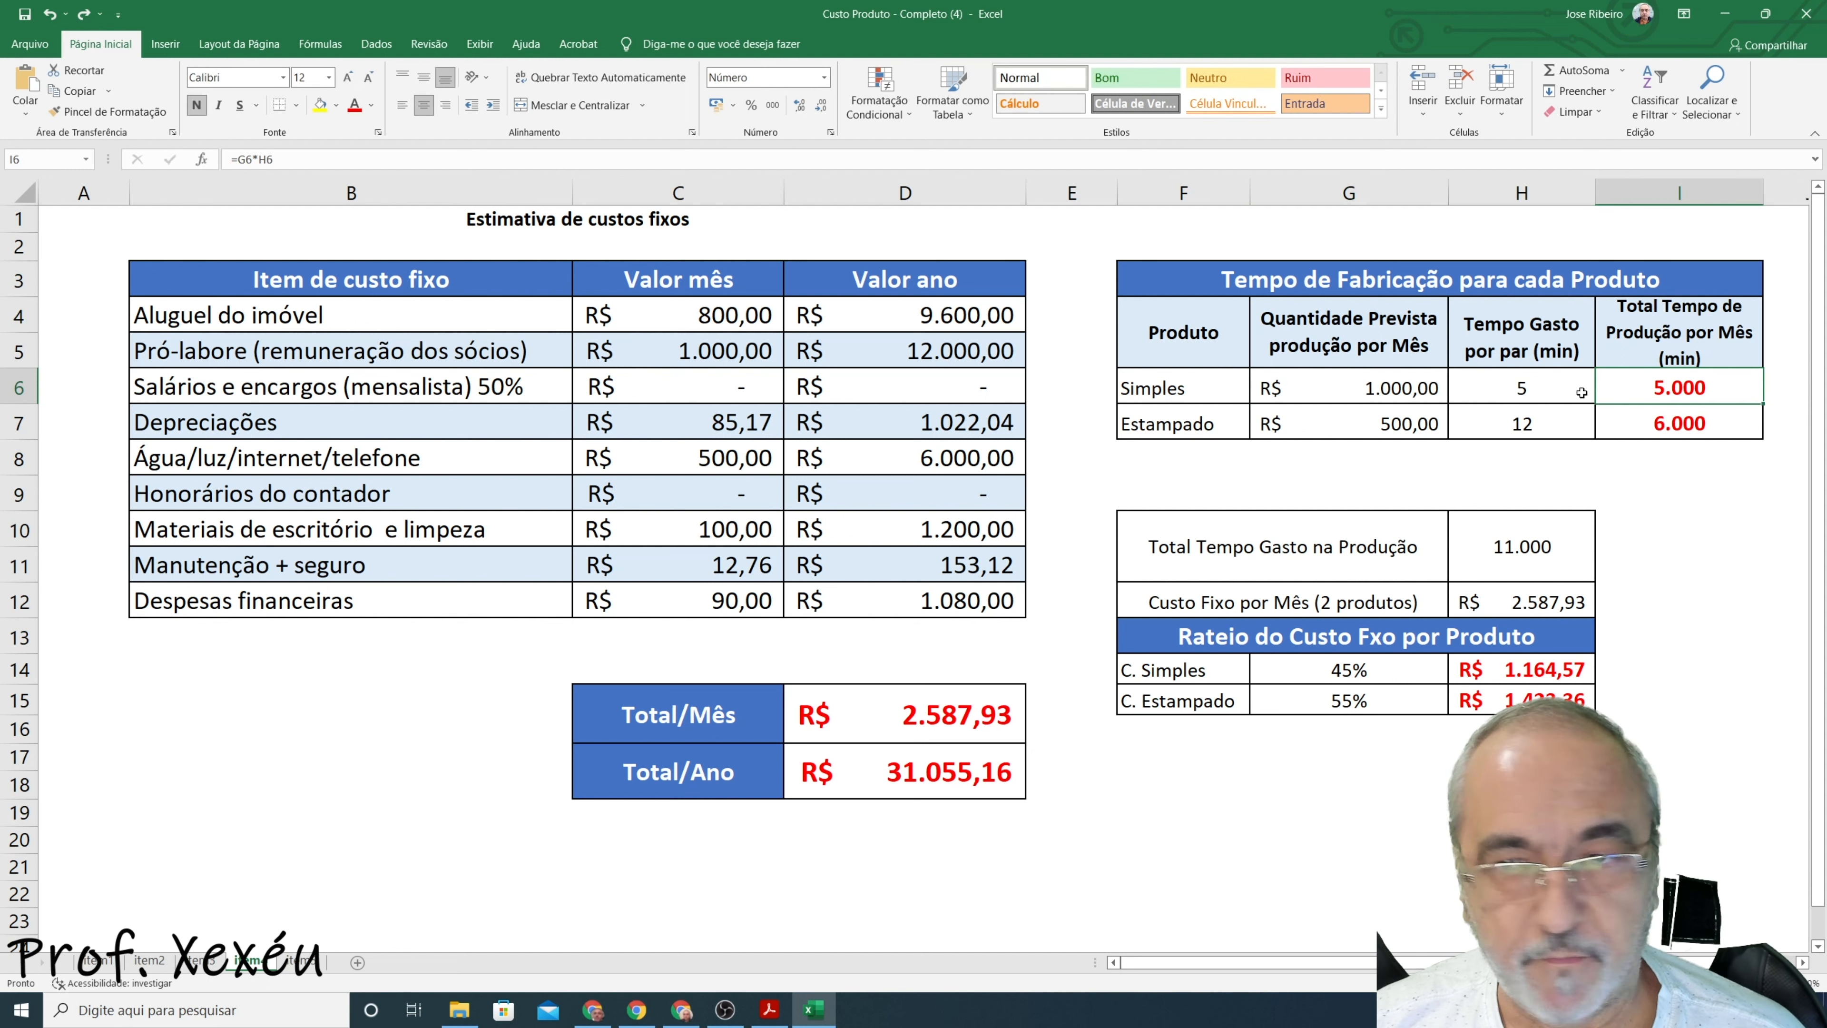
pyautogui.doubleClick(1628, 393)
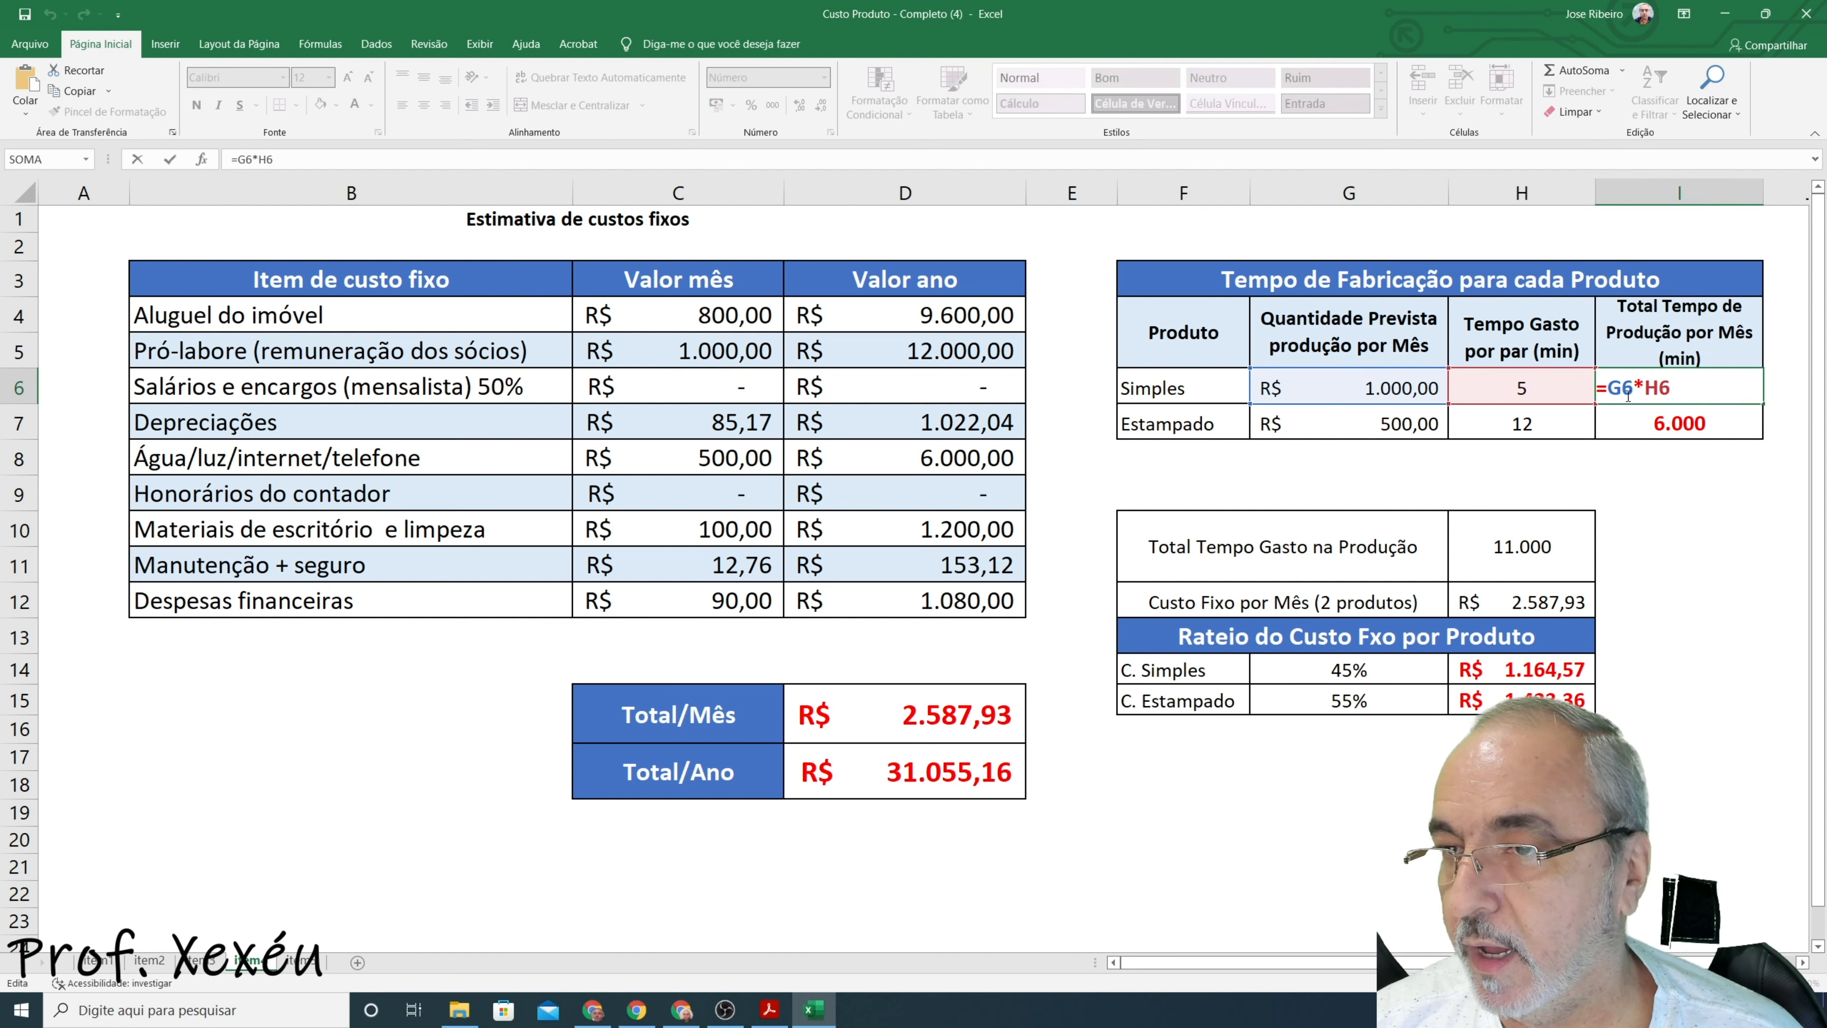
pyautogui.press('Escape')
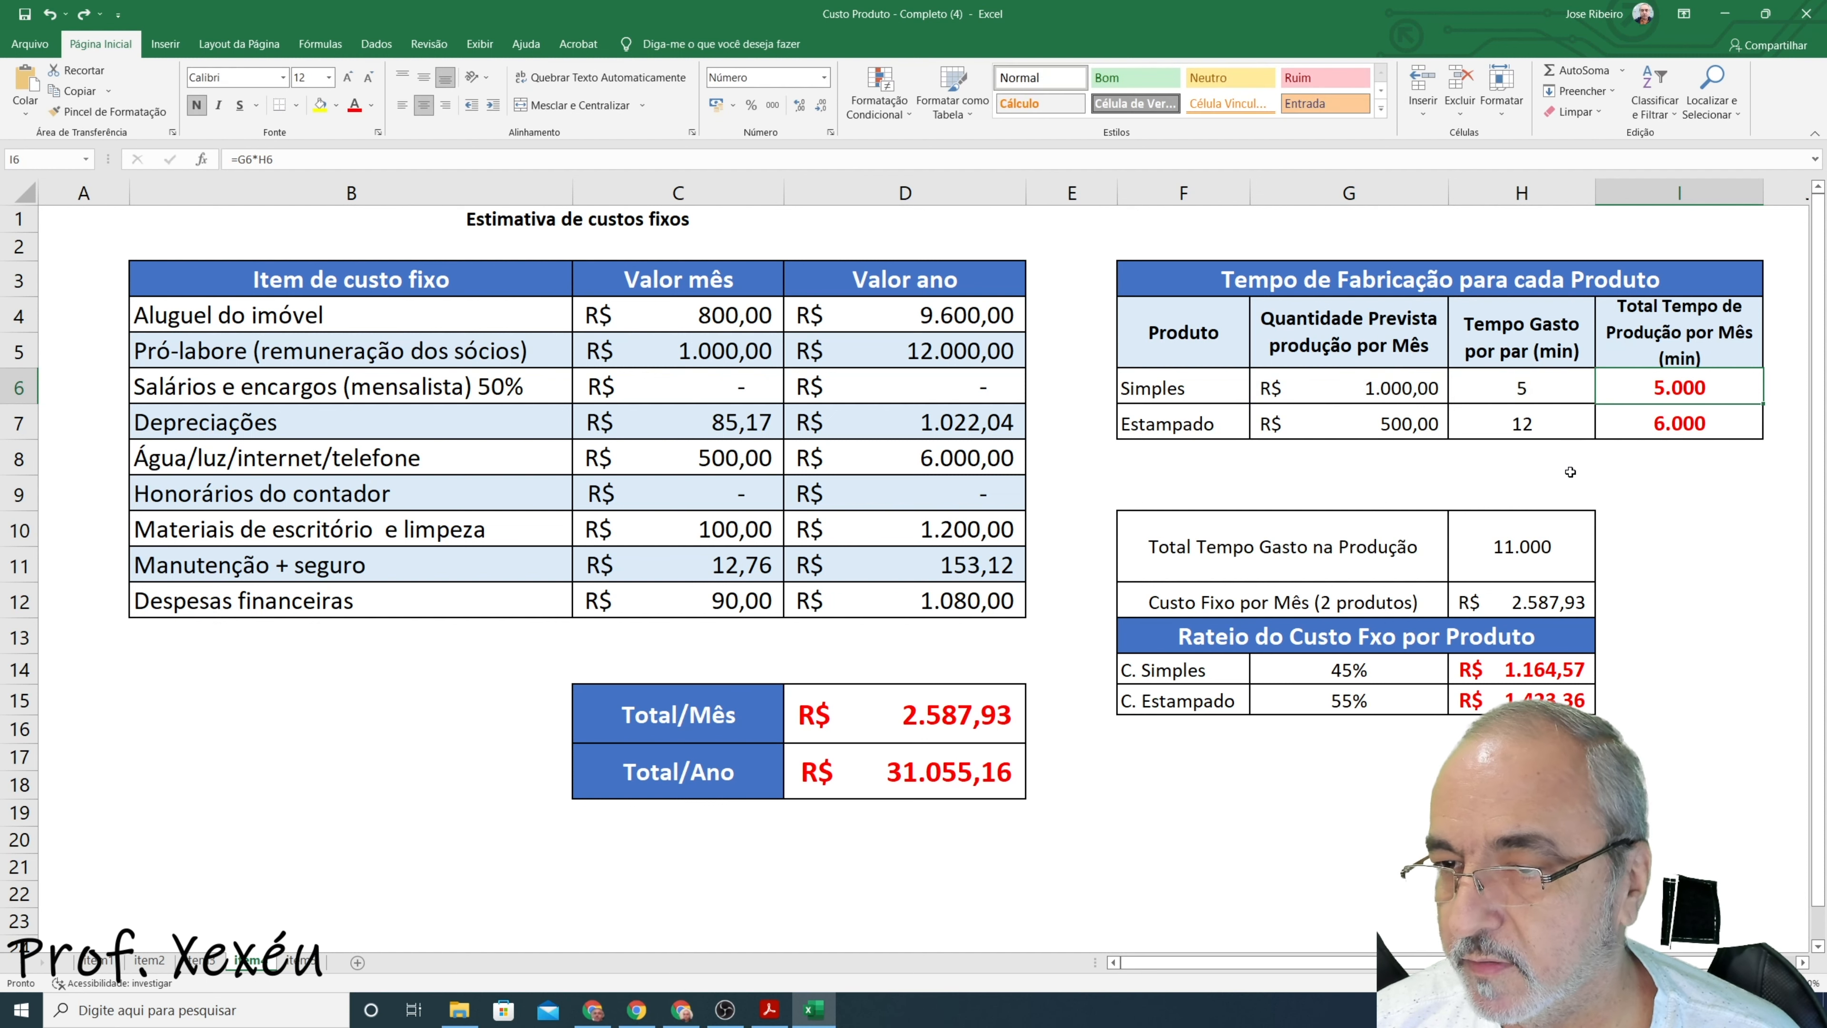
# - Examine the formulas for the total production time in H10 and the monthly fixed cost of both products in H12
pyautogui.click(1523, 534)
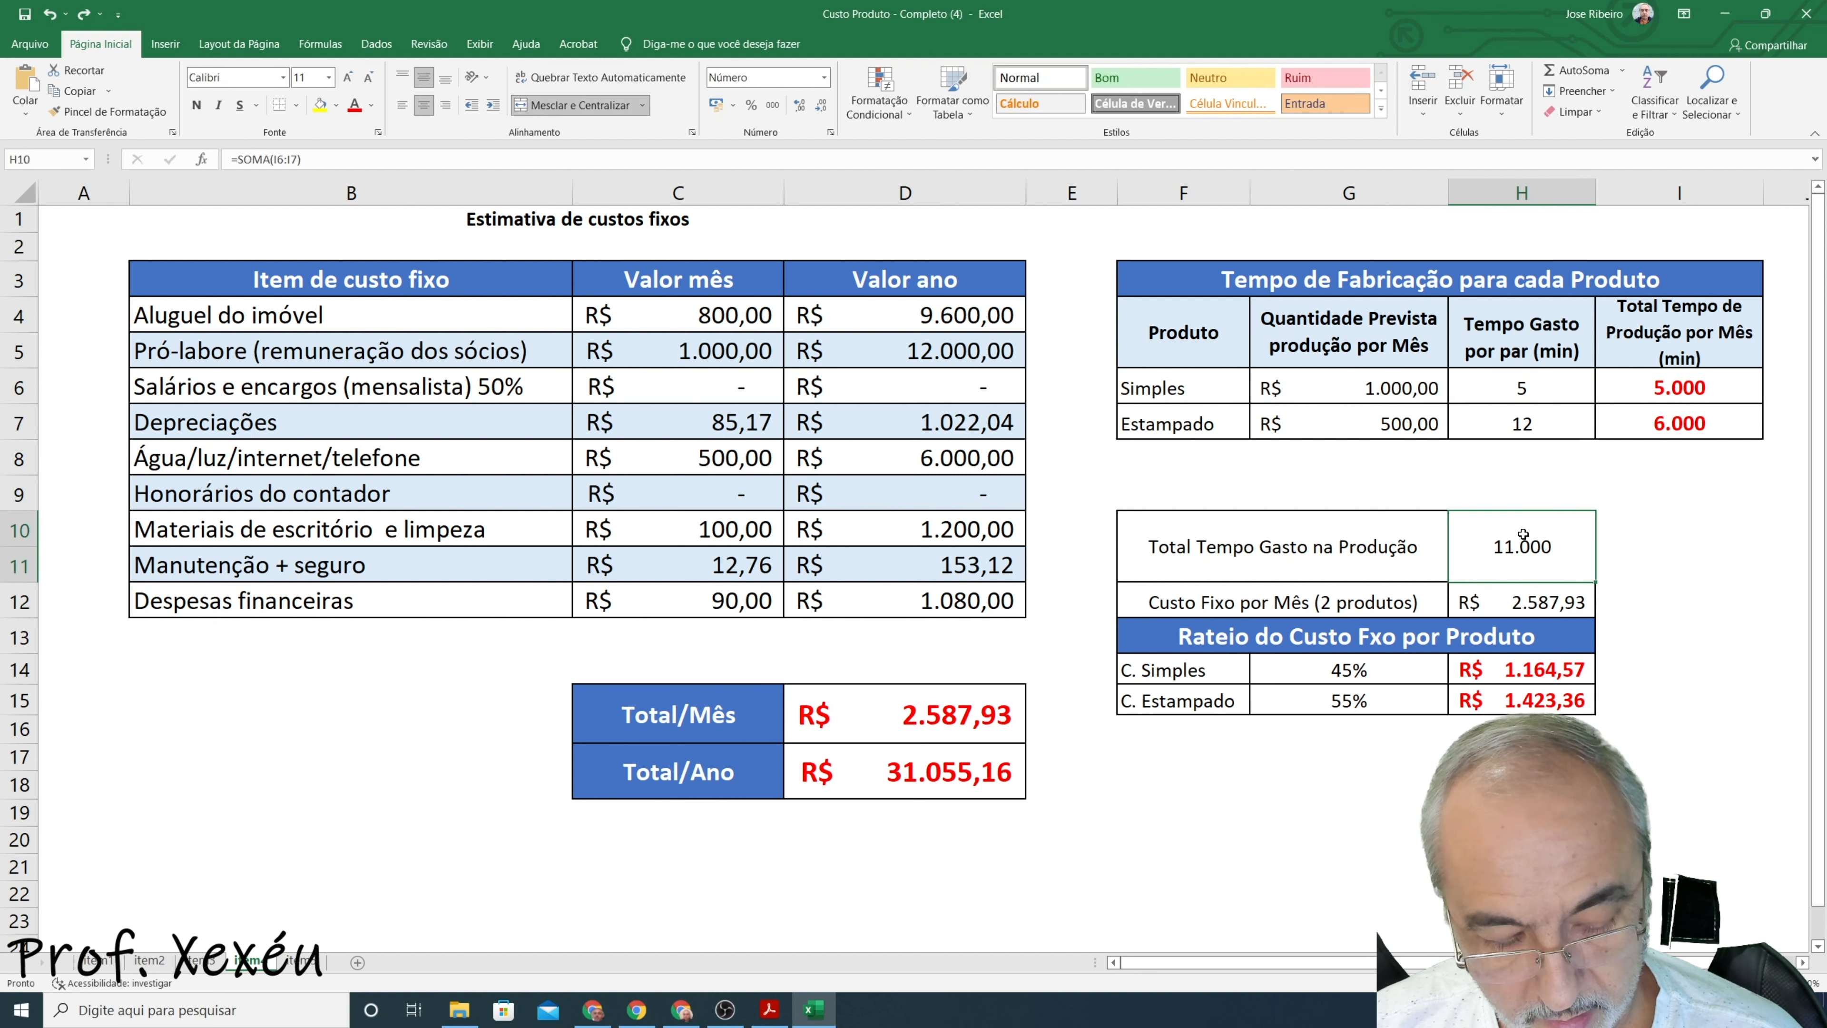
pyautogui.doubleClick(1524, 534)
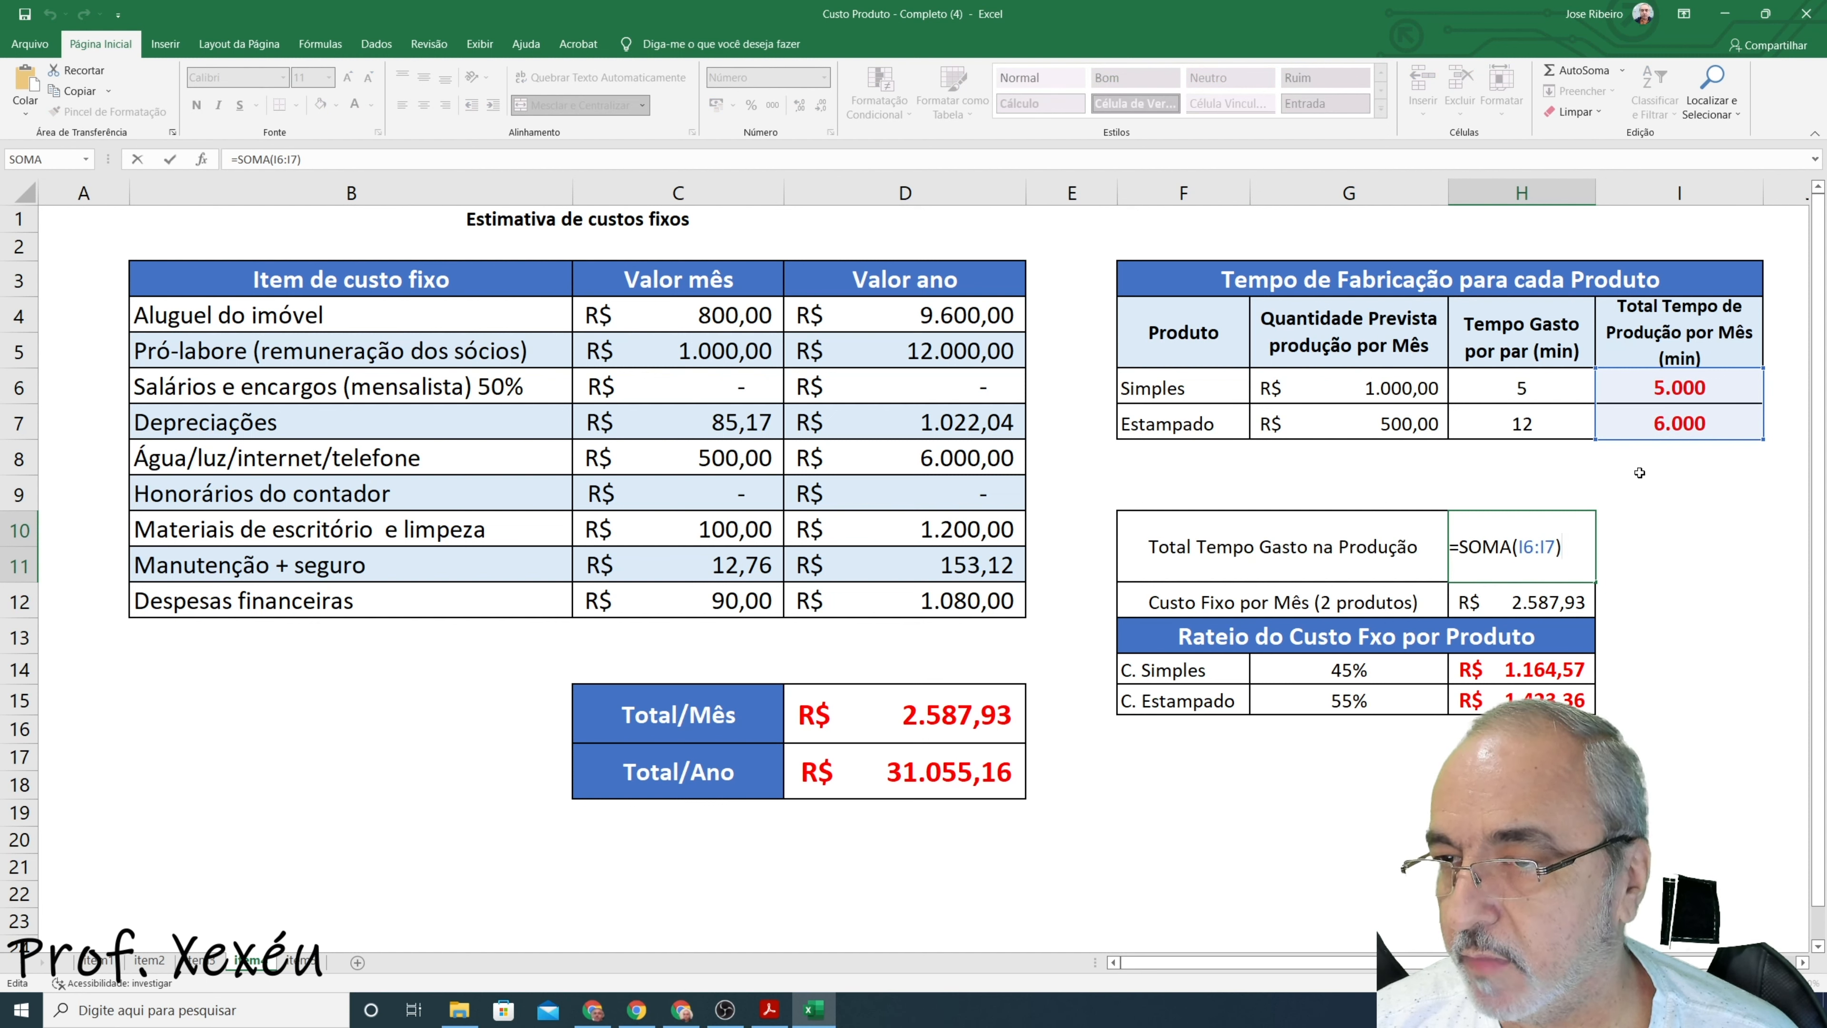
pyautogui.hotkey('ctrl', 'Return')
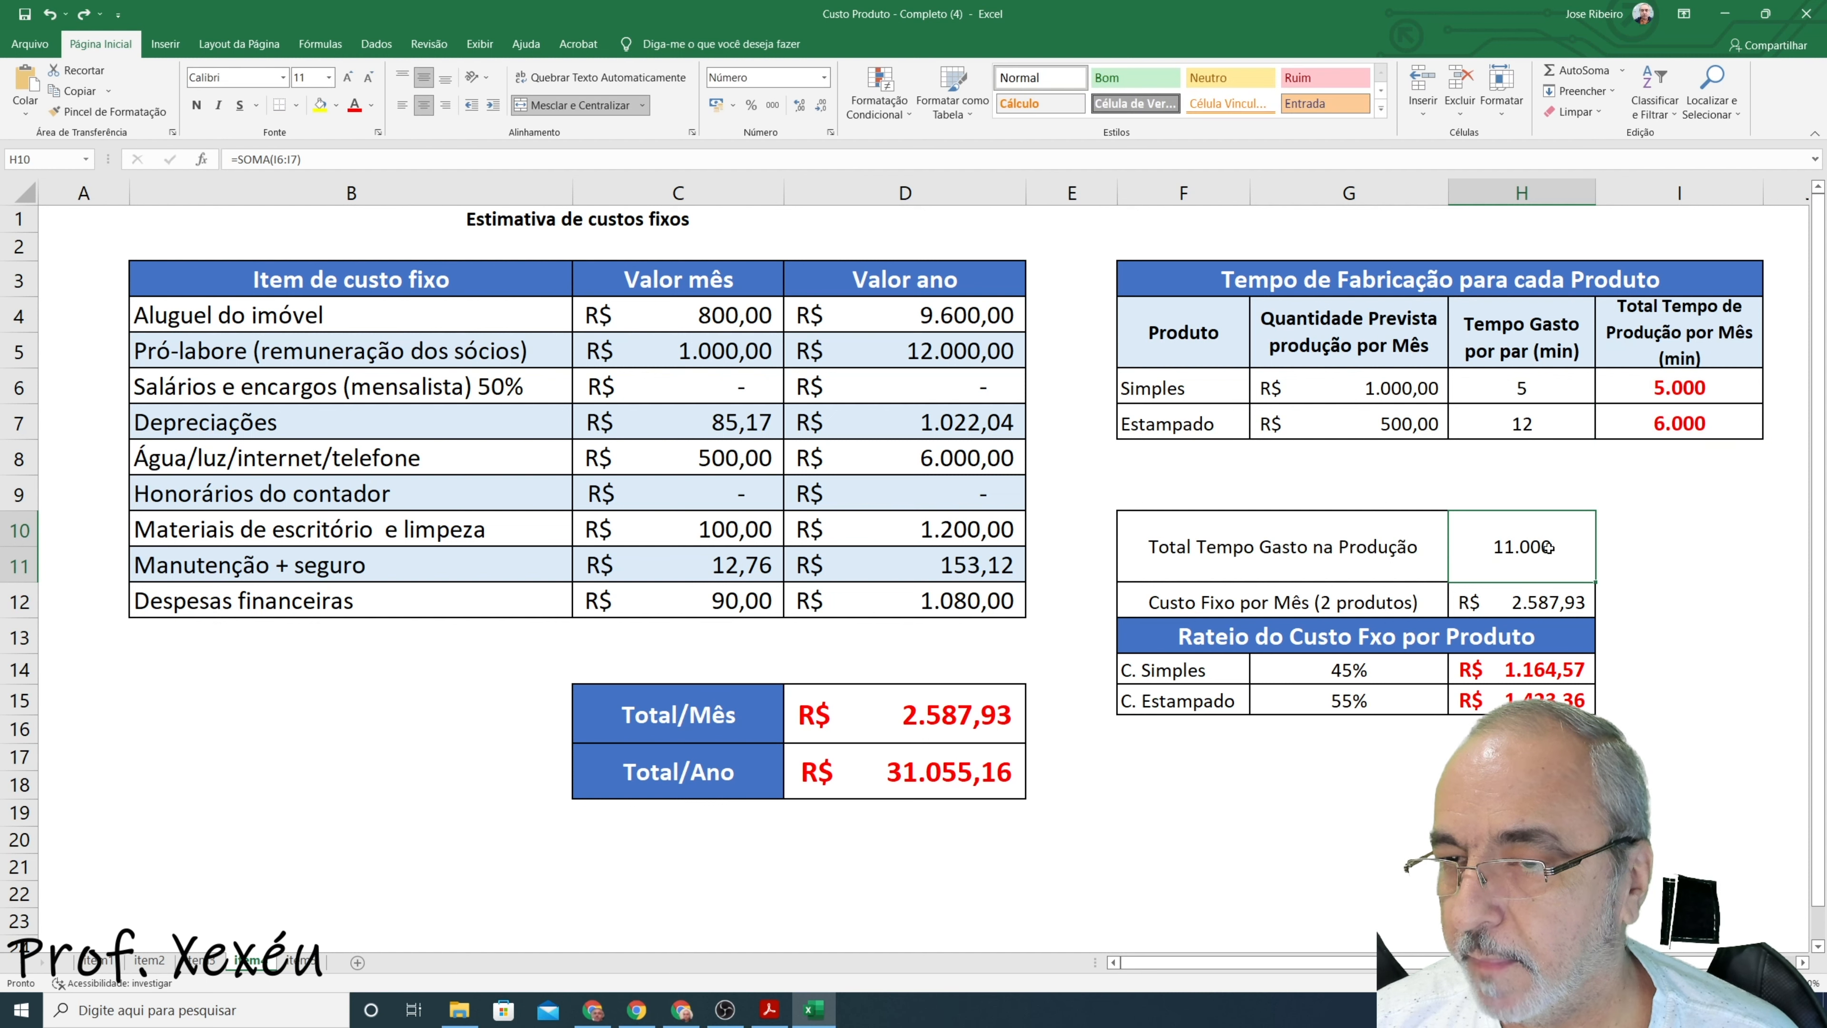
pyautogui.click(1507, 608)
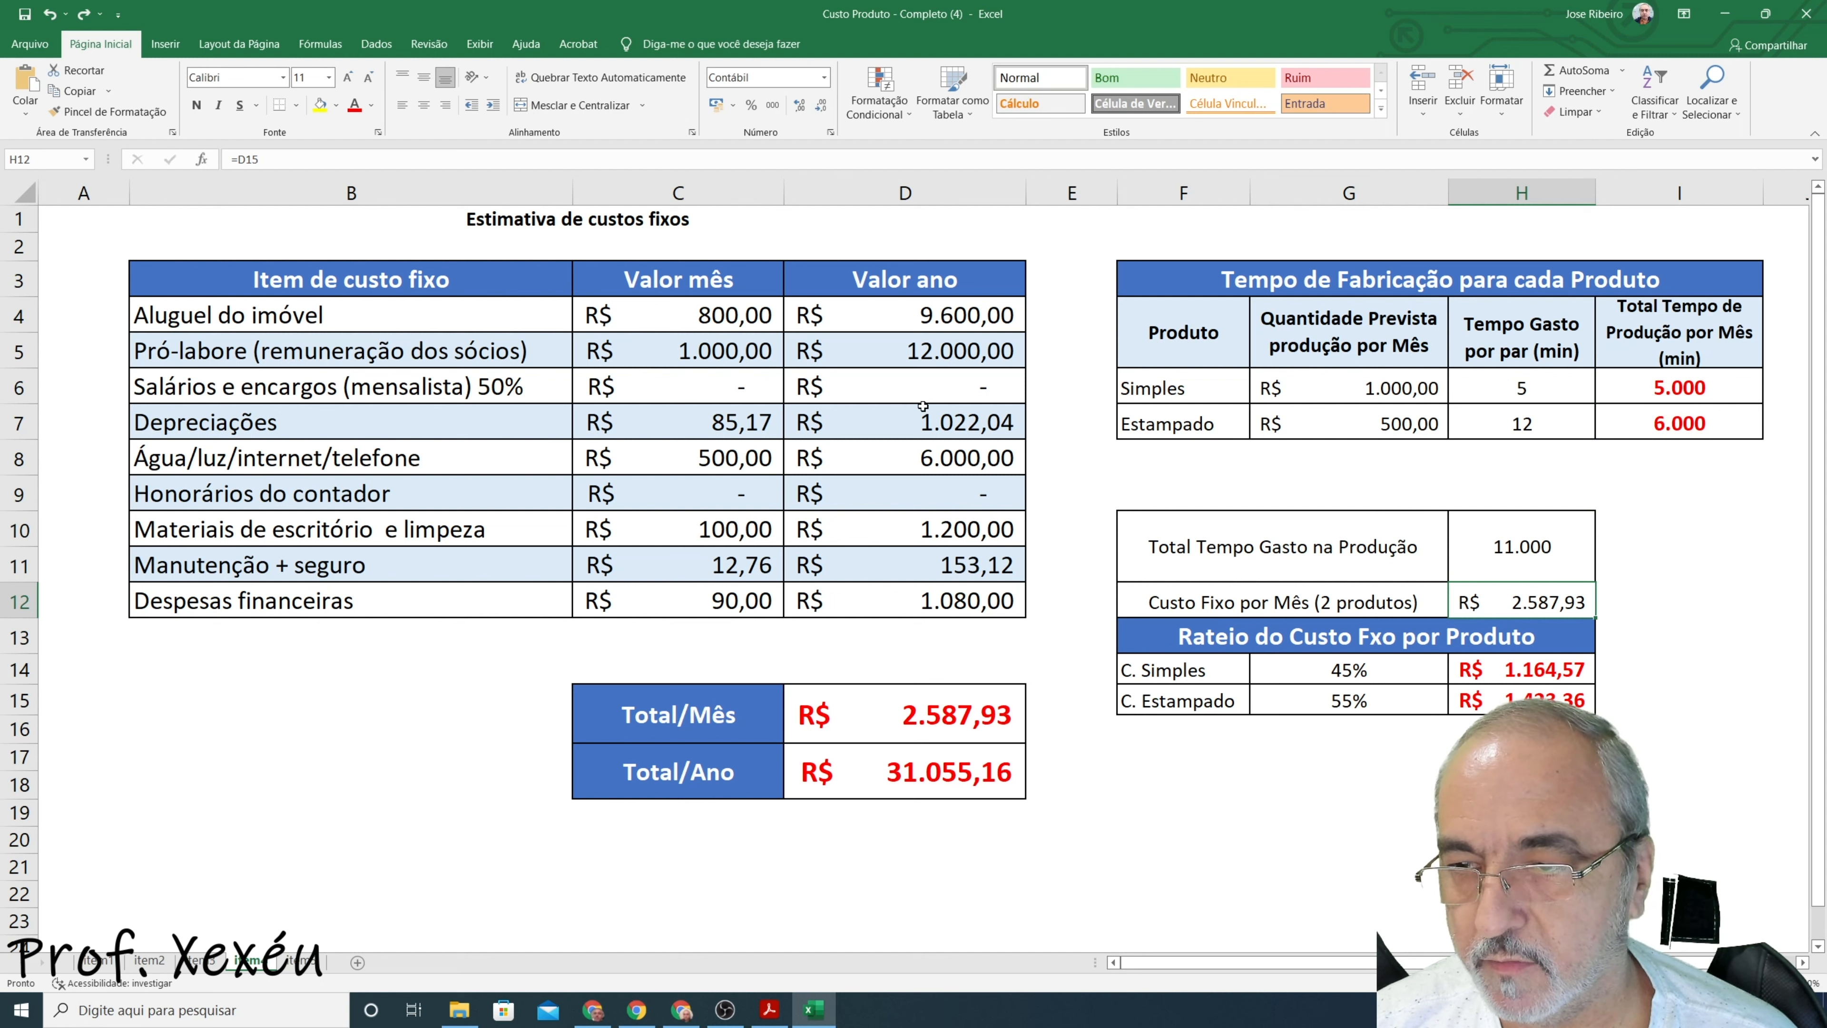
pyautogui.doubleClick(1531, 603)
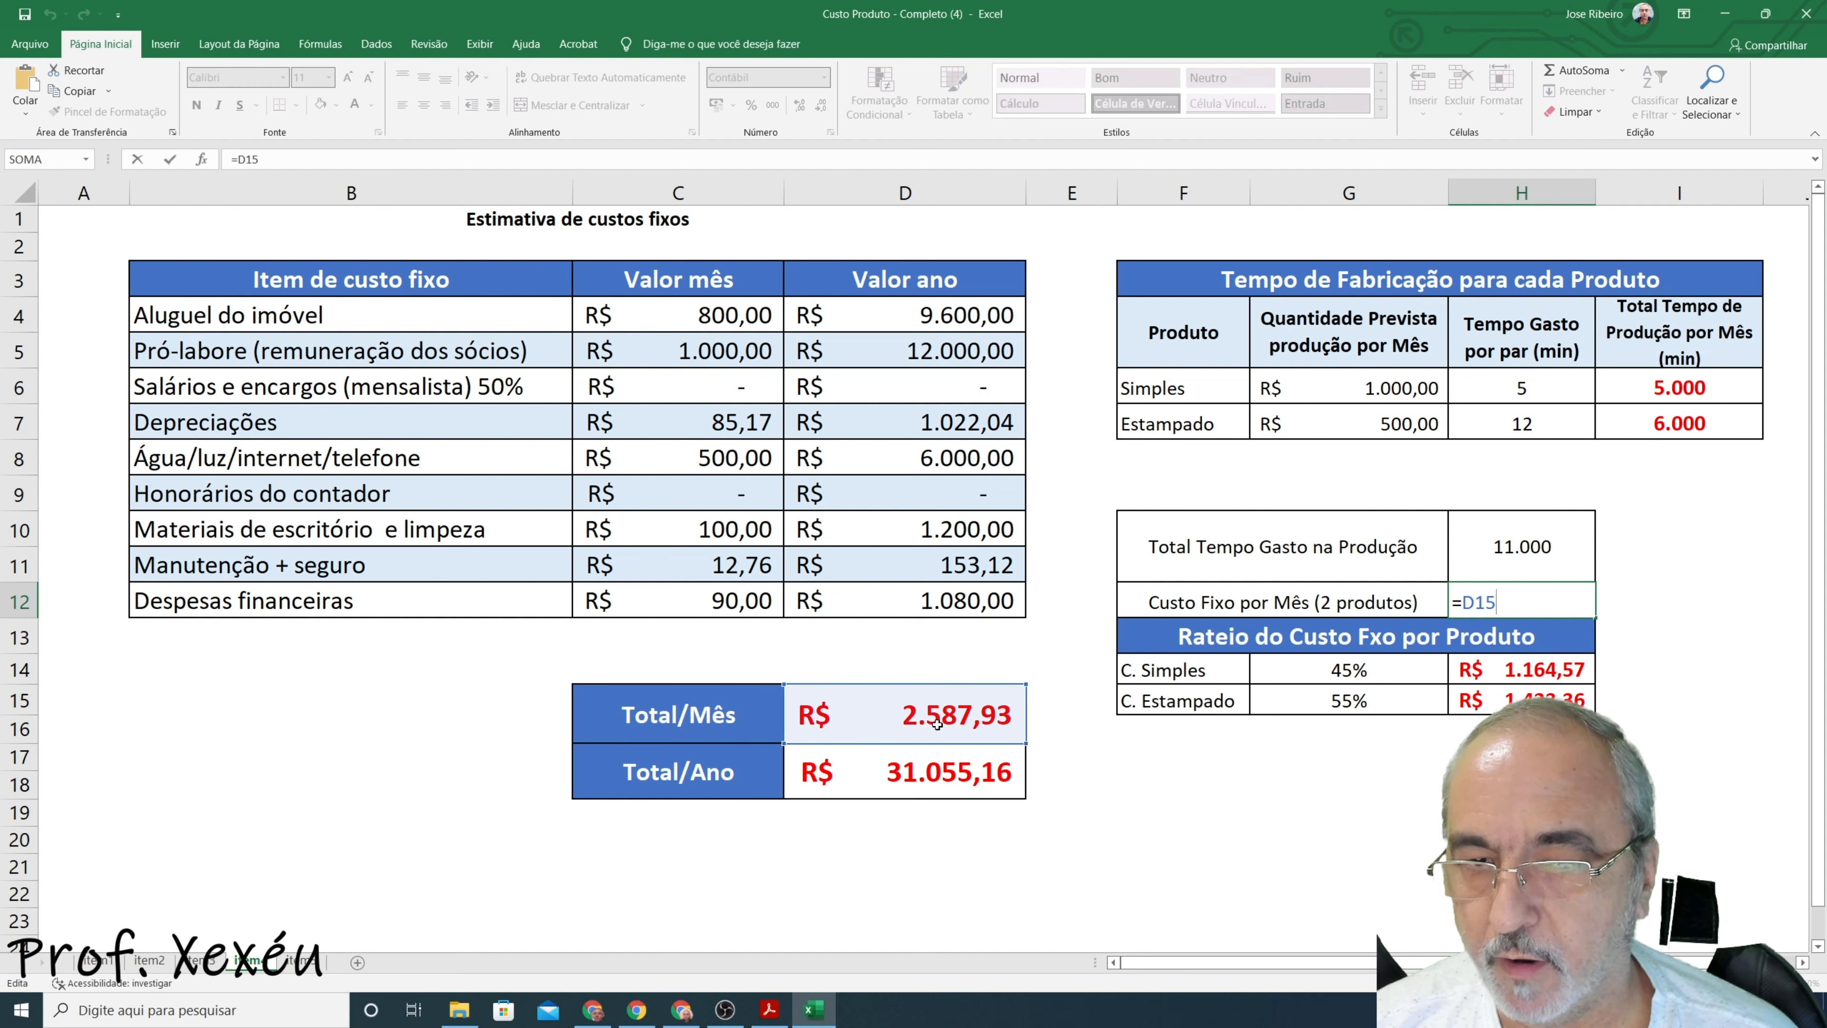
# - Examine the sum formulas behind the Total/Mês and Total/Ano cells, leaving both unedited
pyautogui.click(909, 731)
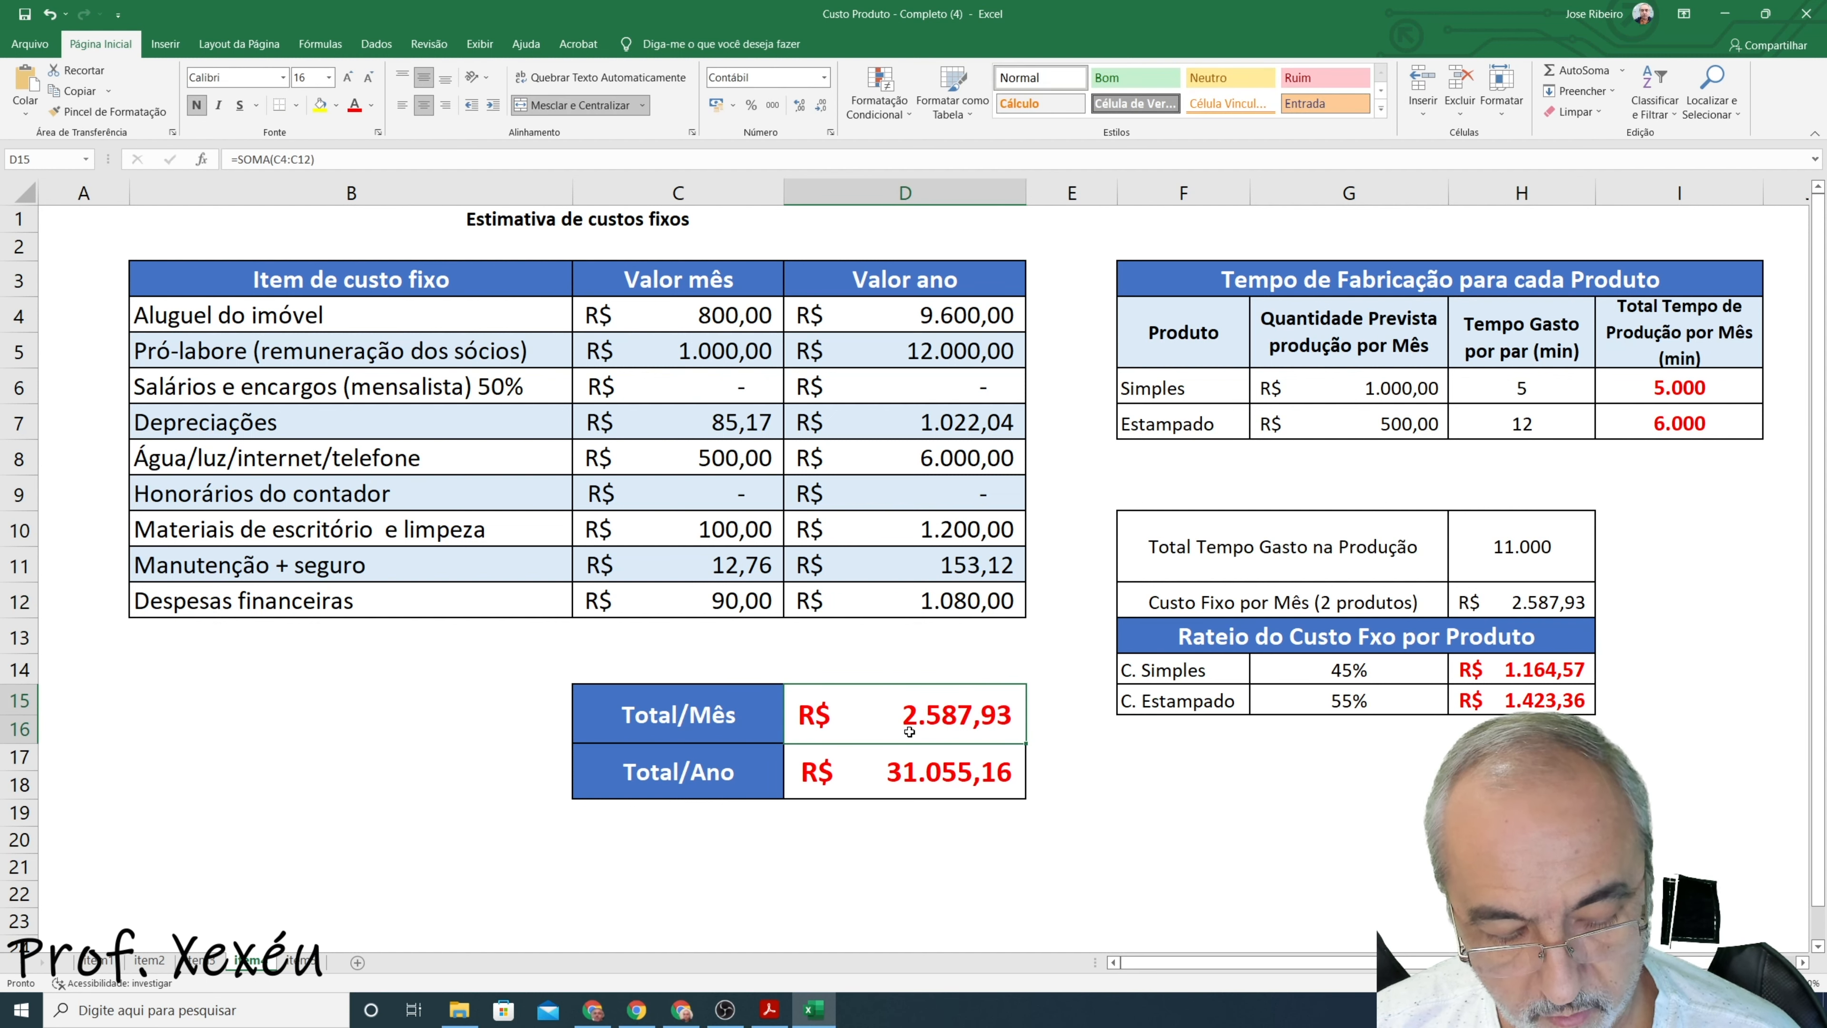
pyautogui.doubleClick(909, 731)
pyautogui.press('Escape')
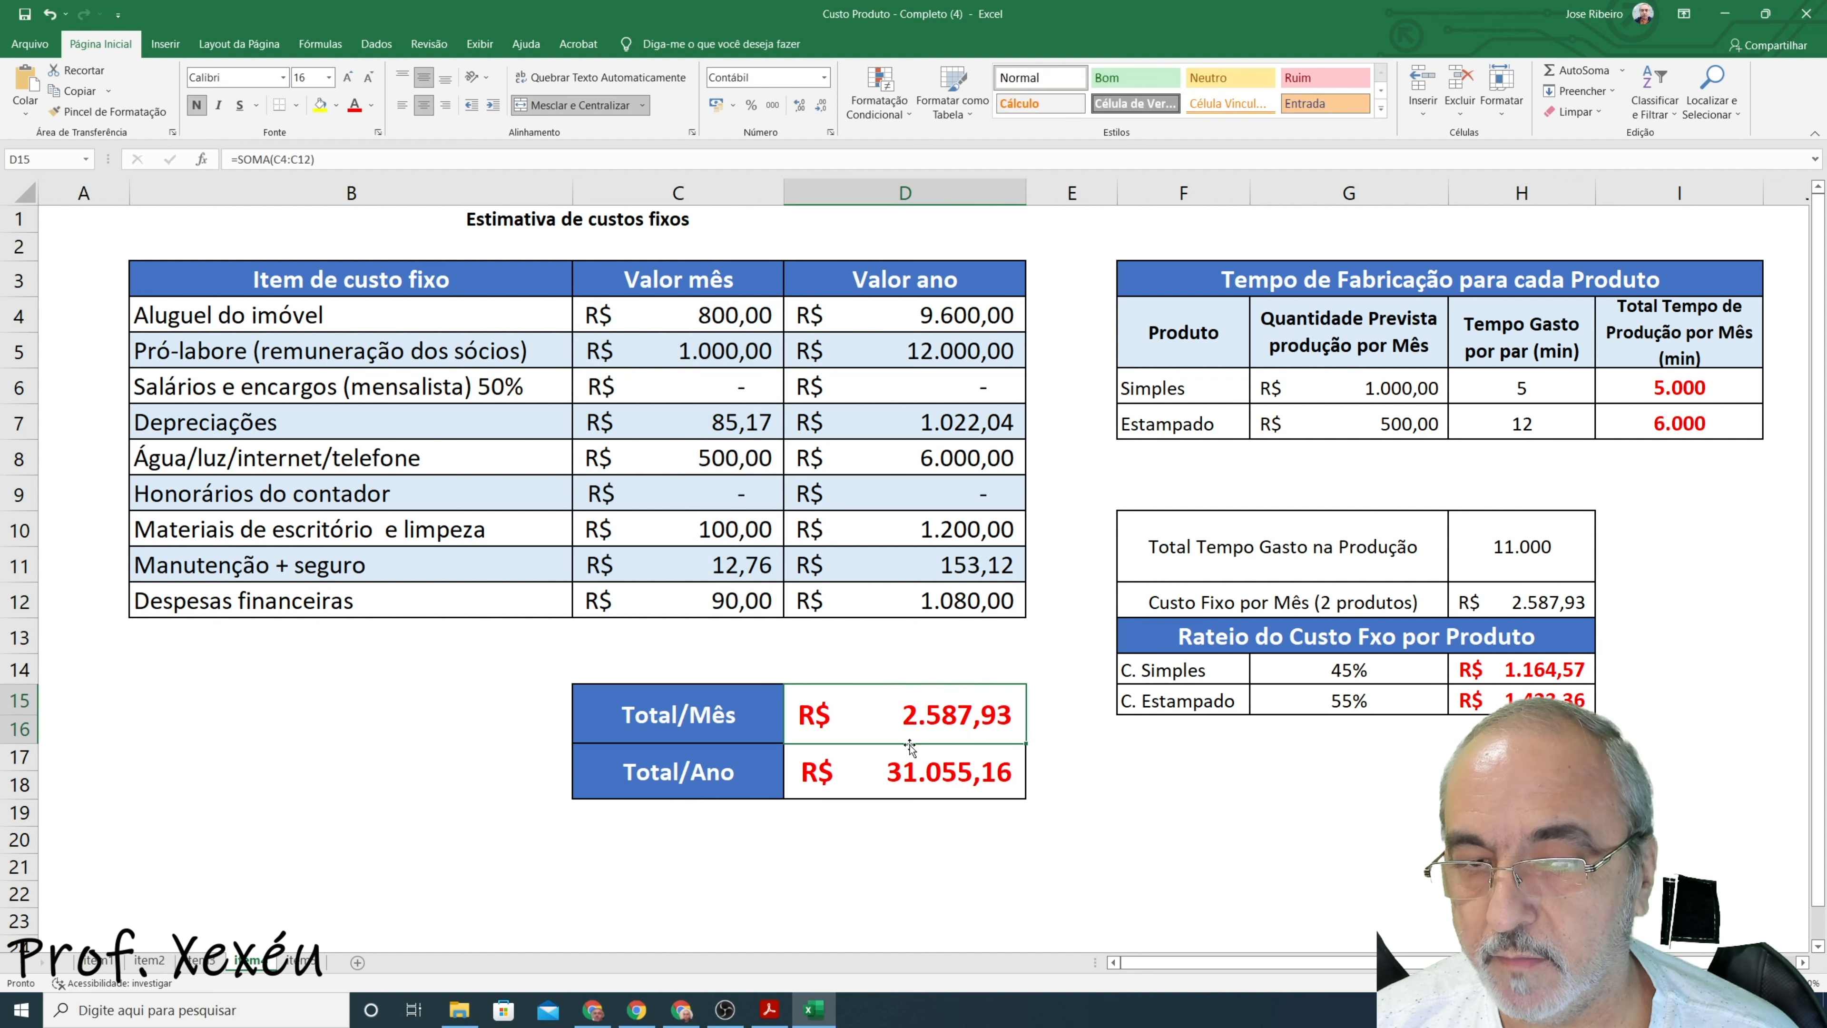
pyautogui.click(902, 780)
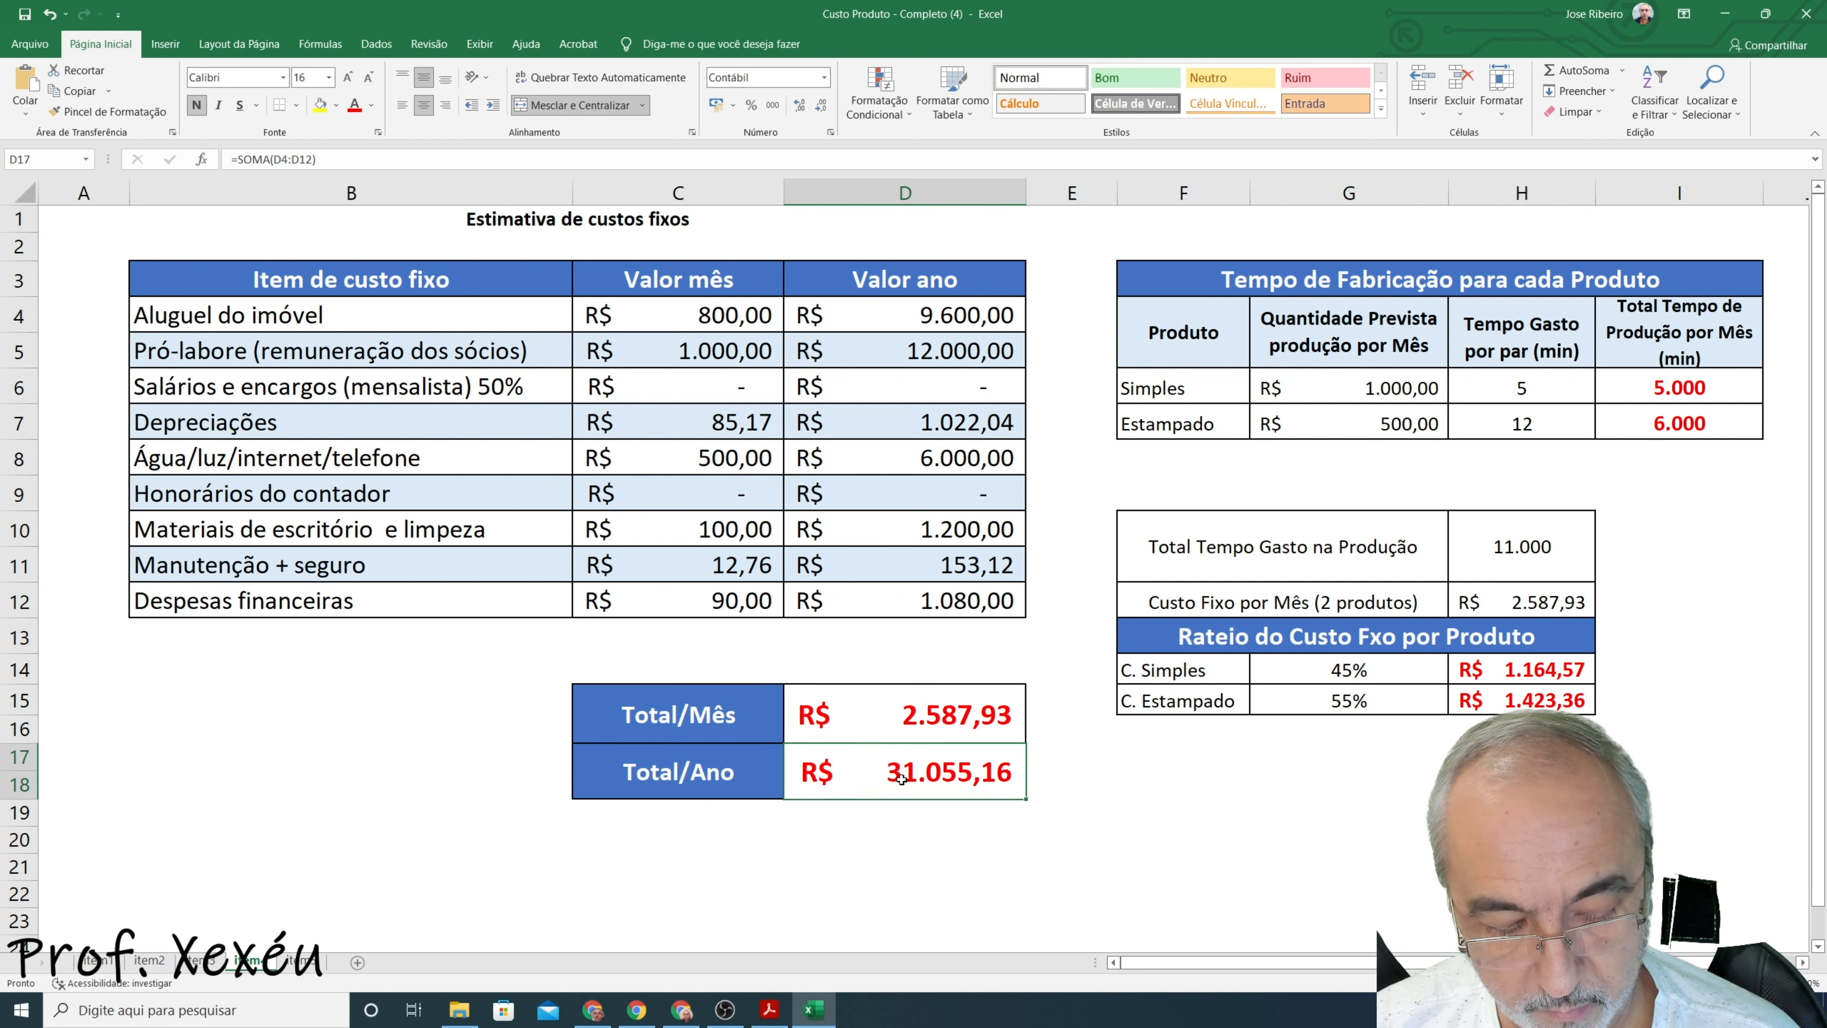
pyautogui.doubleClick(902, 781)
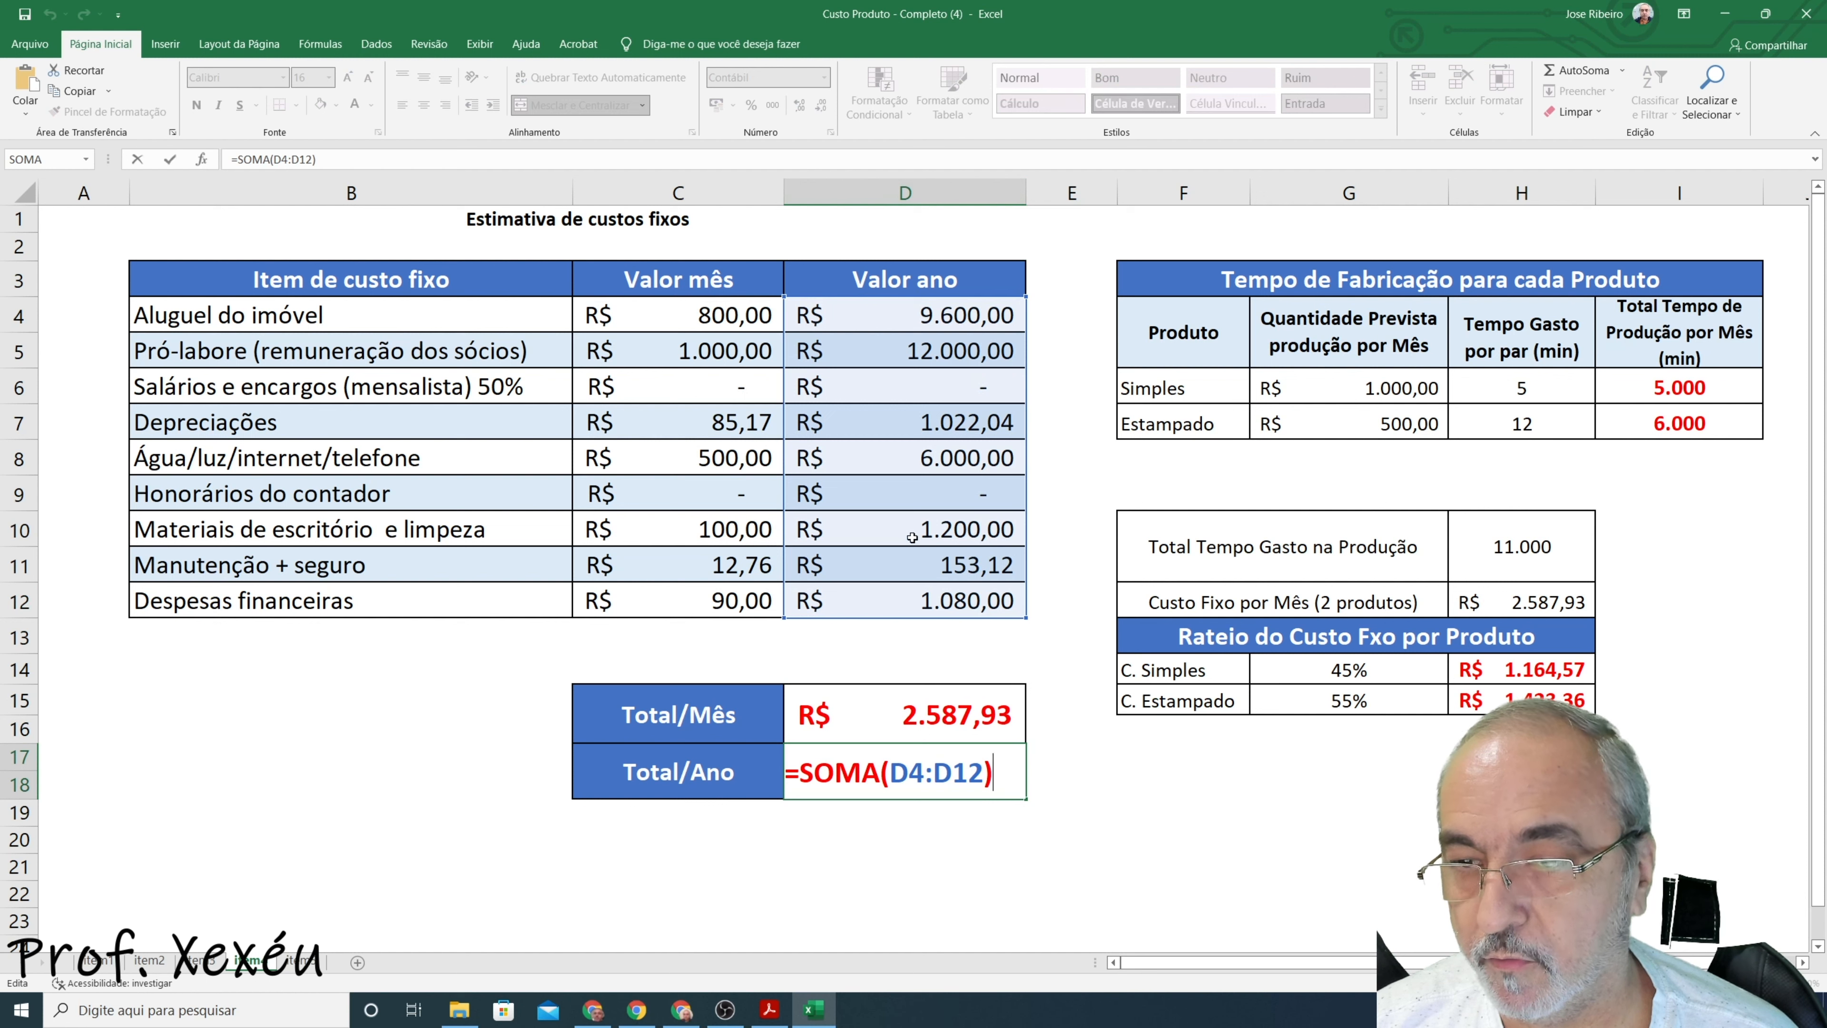
pyautogui.press('Escape')
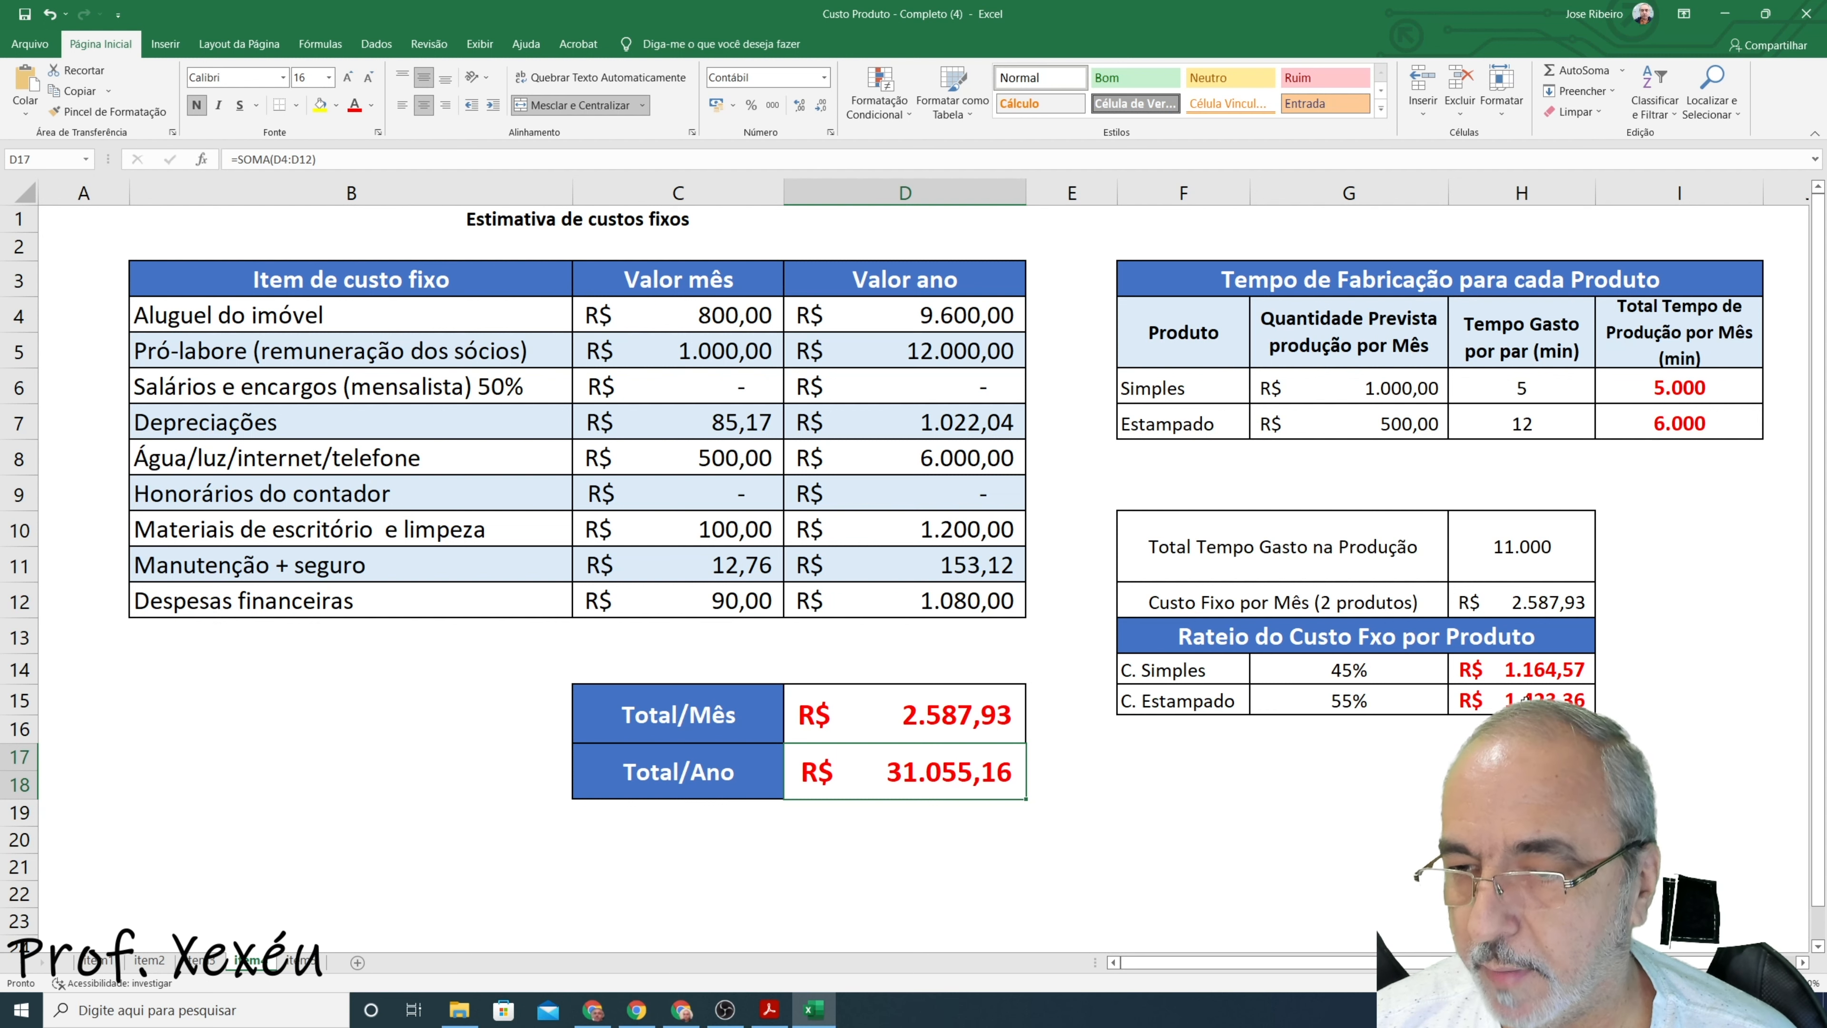
# - Examine the rounded cost-apportionment formulas for C. Simples in H14 and C. Estampado in H15
pyautogui.click(1523, 678)
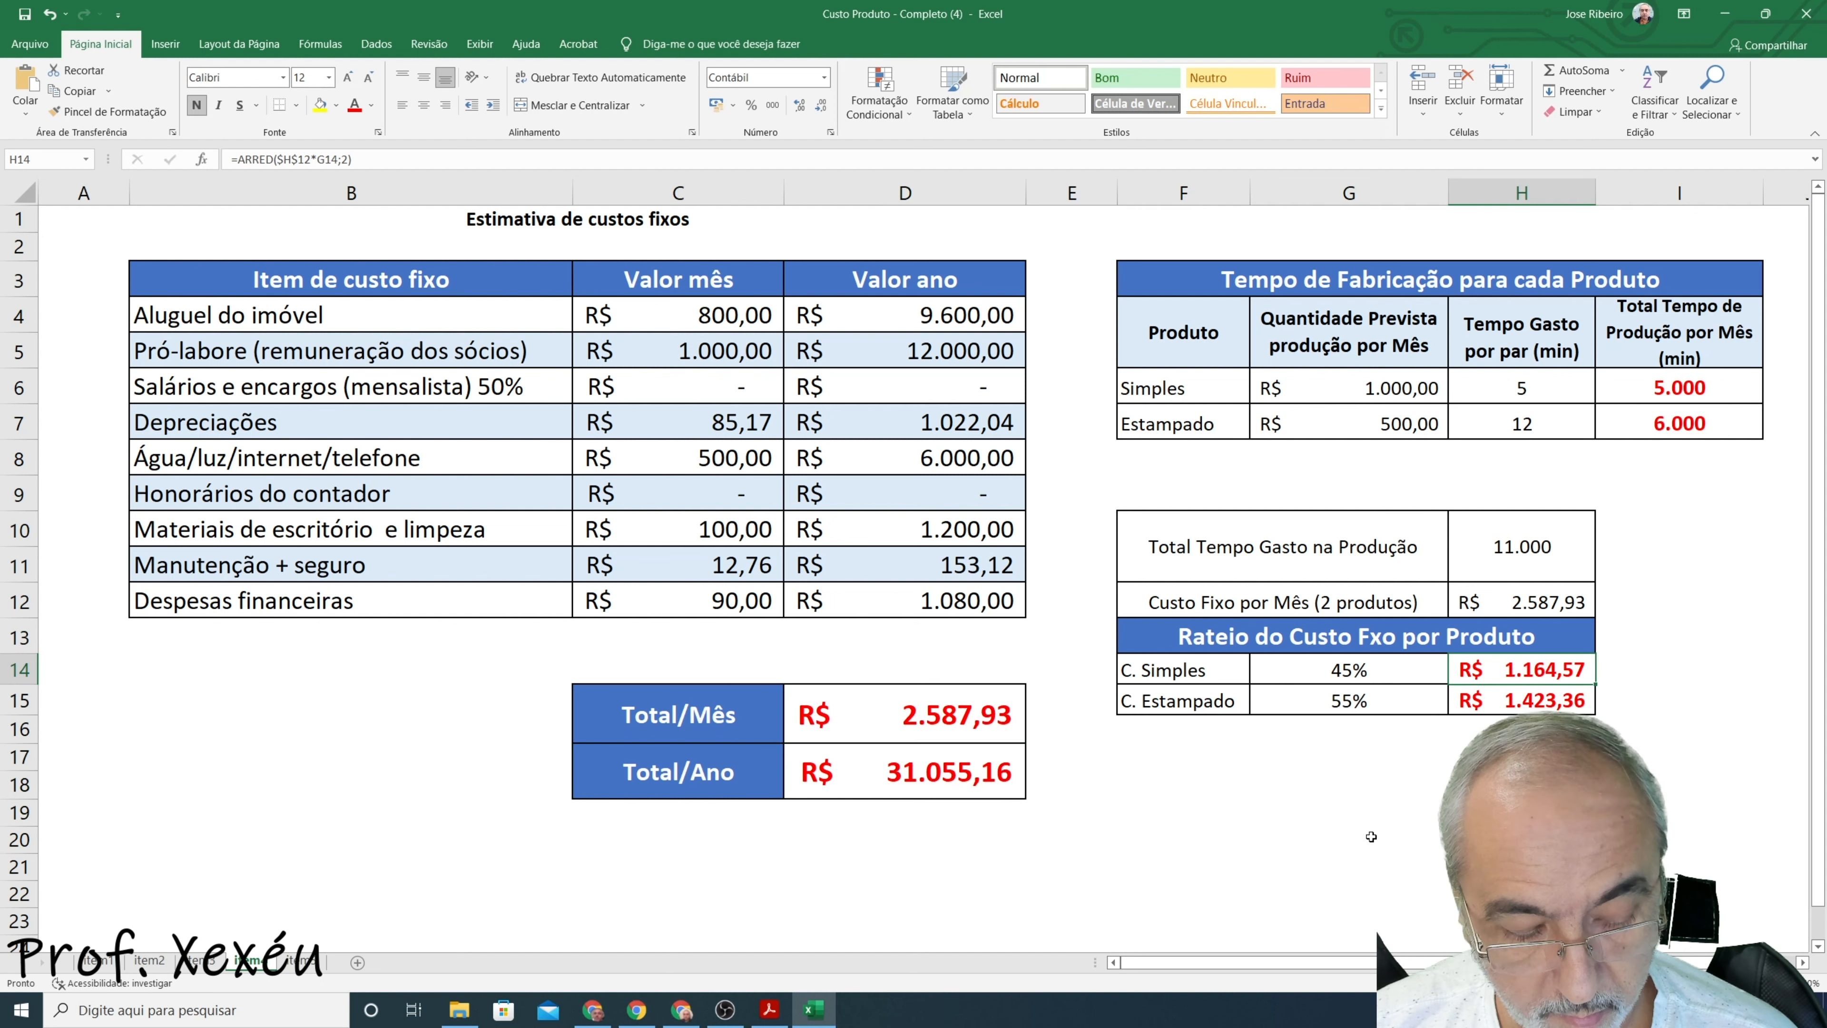
pyautogui.press('F2')
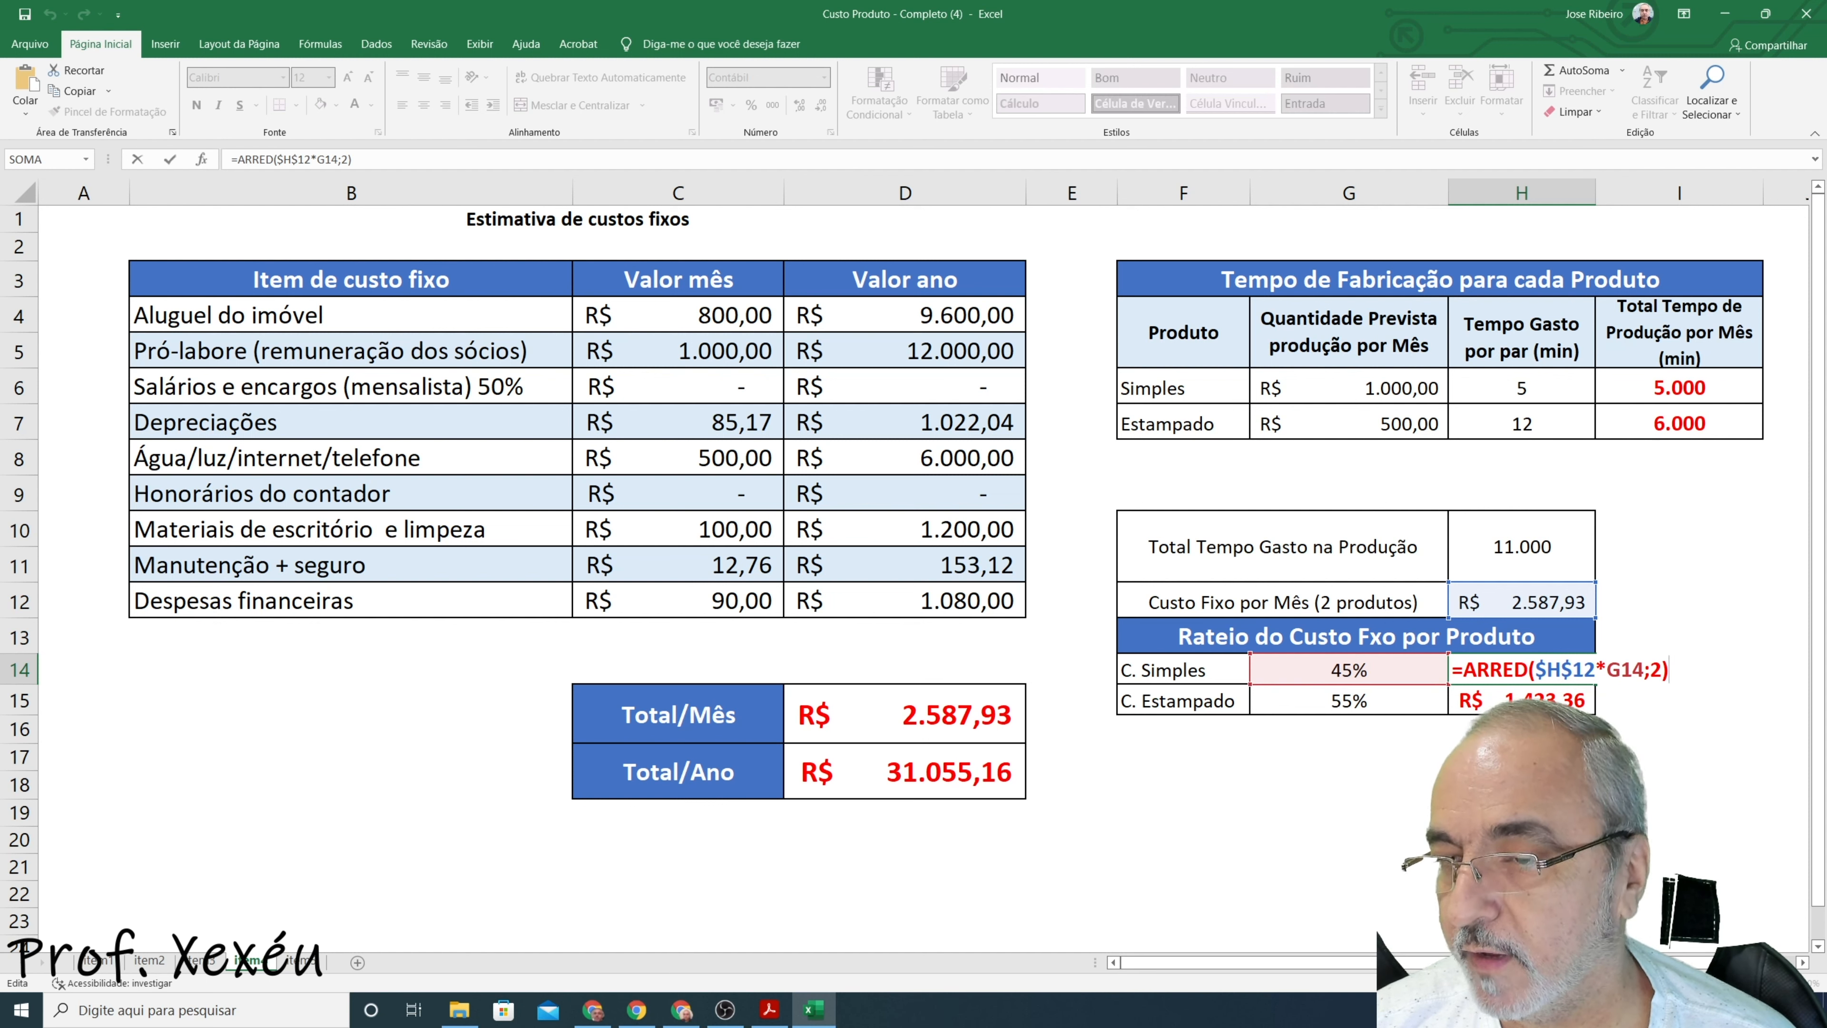
pyautogui.hotkey('ctrl', 'Return')
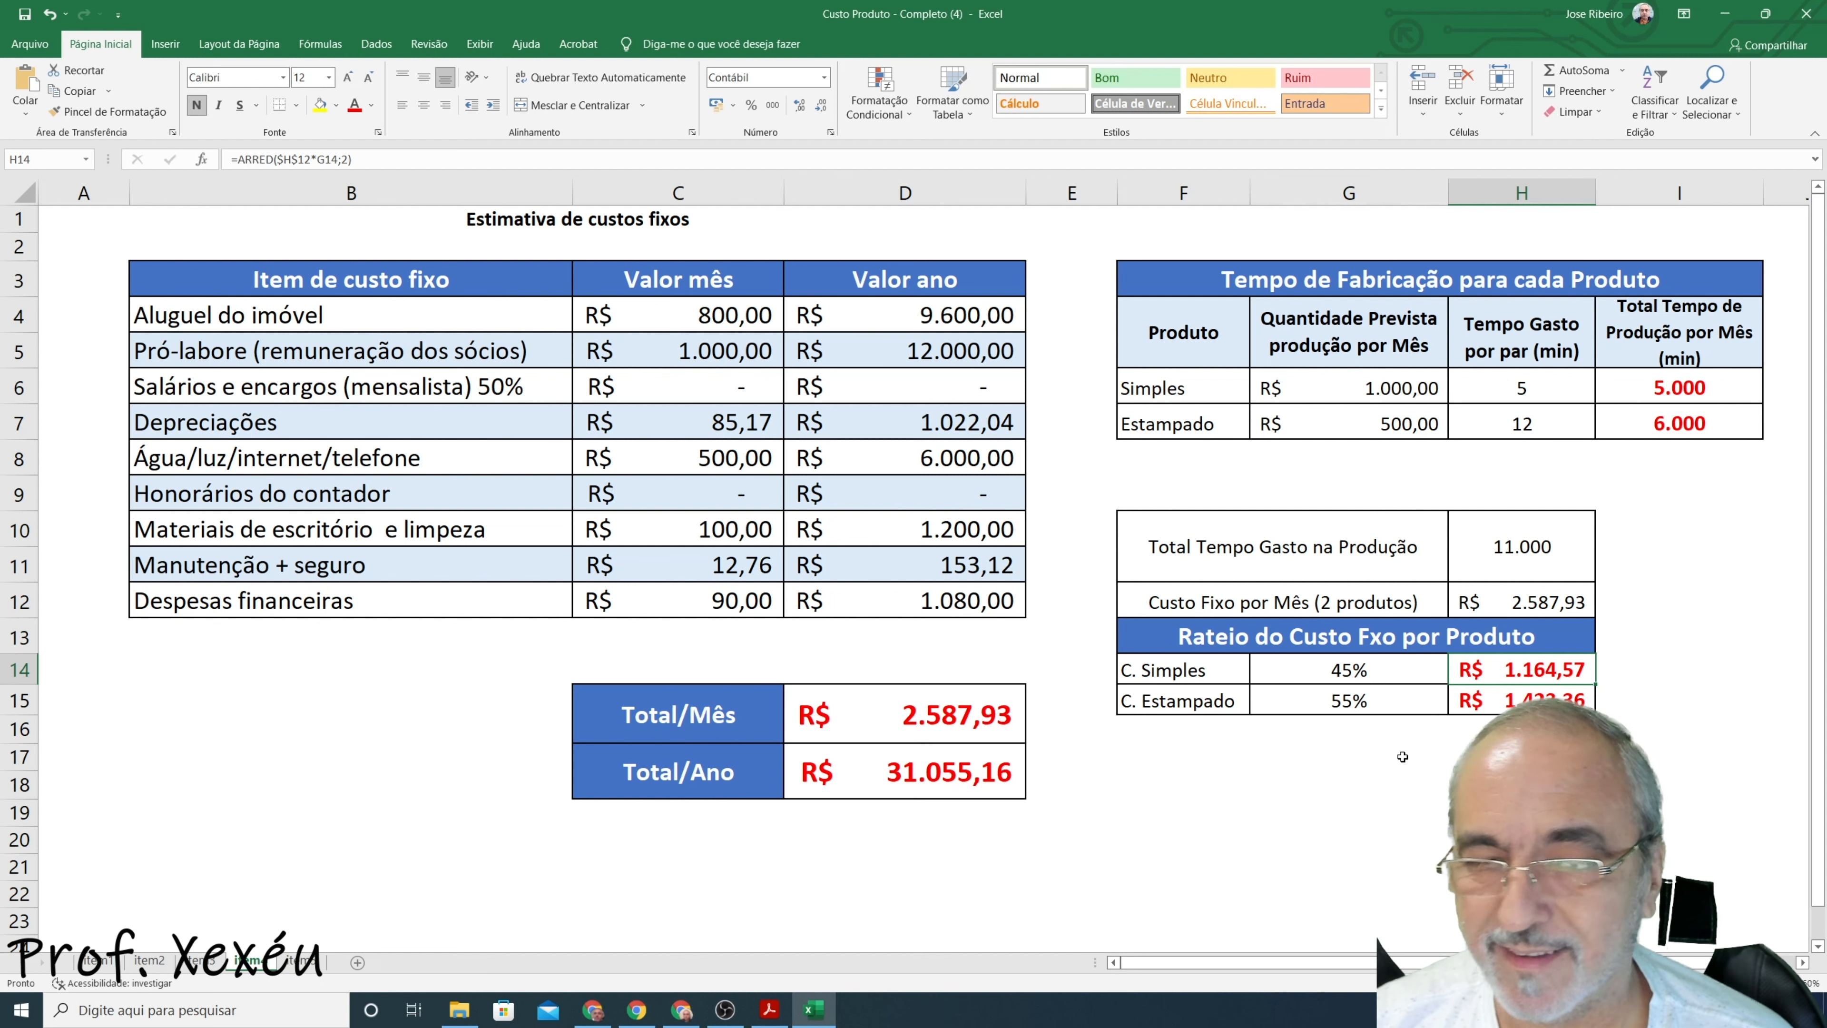
pyautogui.doubleClick(1547, 700)
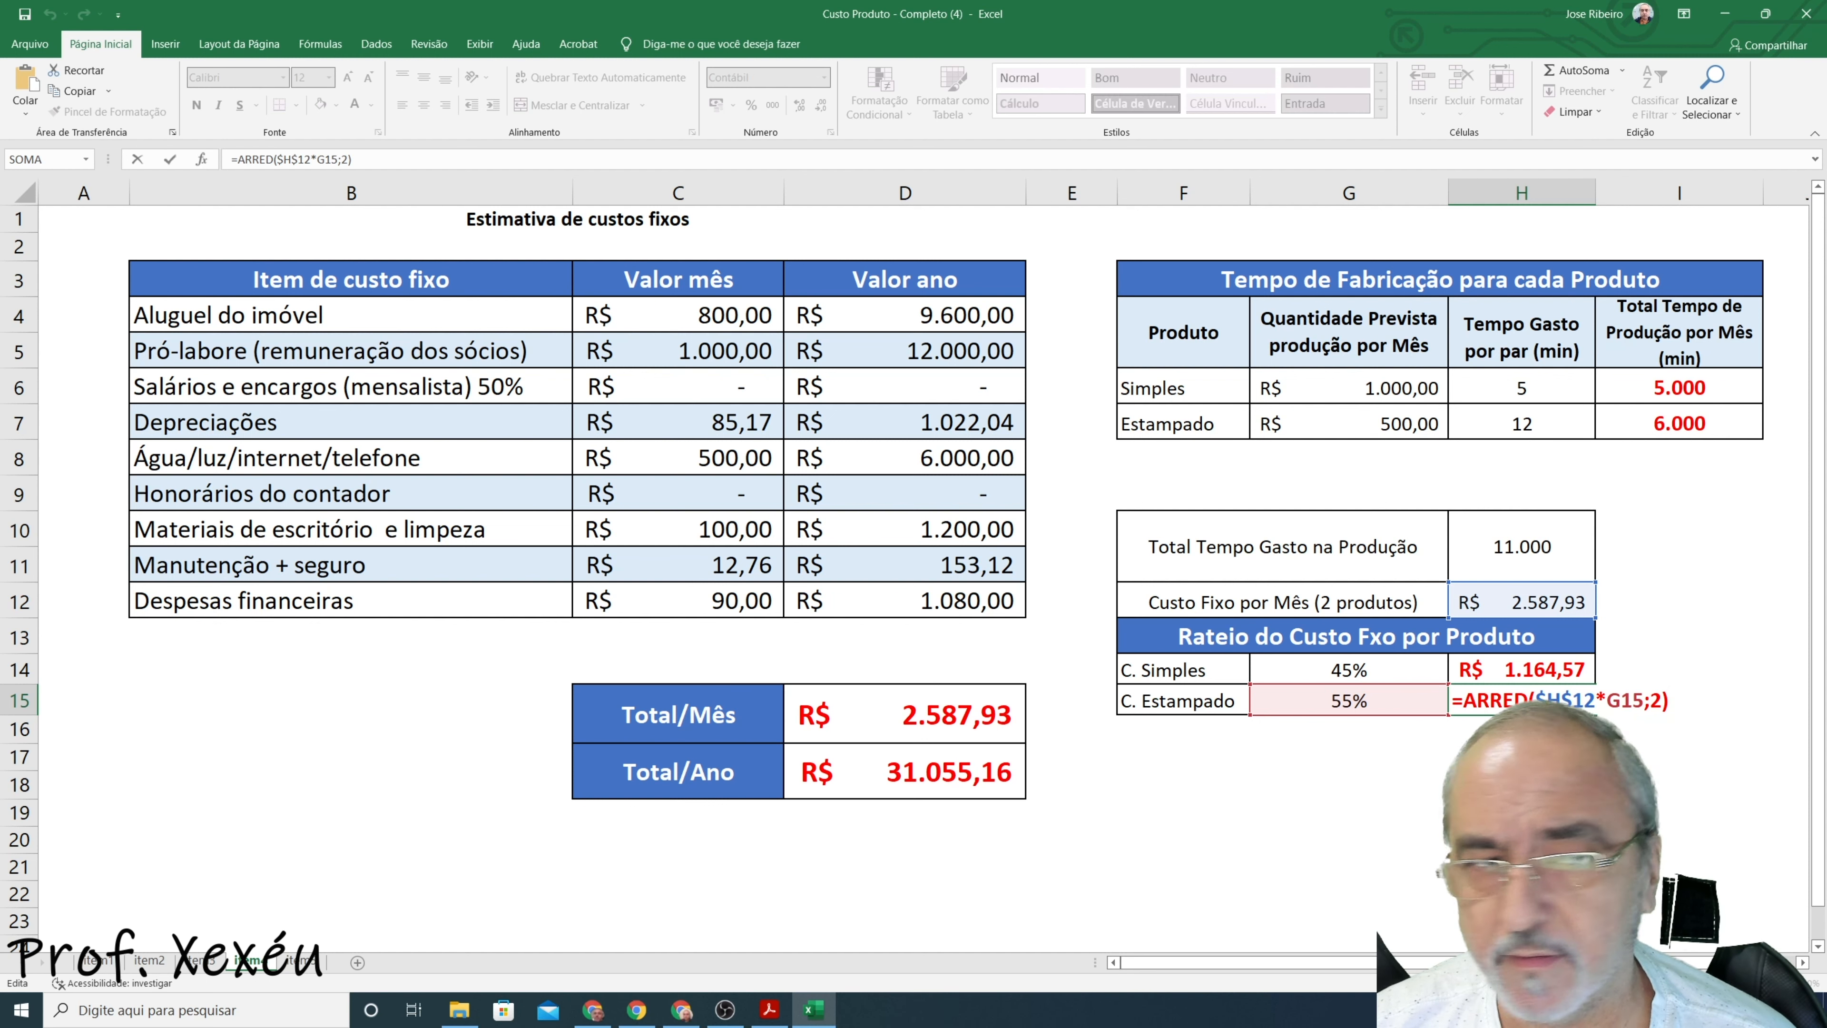
pyautogui.press('Escape')
# - Examine the rounded percentage formulas for C. Estampado in G15 and C. Simples in G14, leaving both unedited
pyautogui.click(1423, 691)
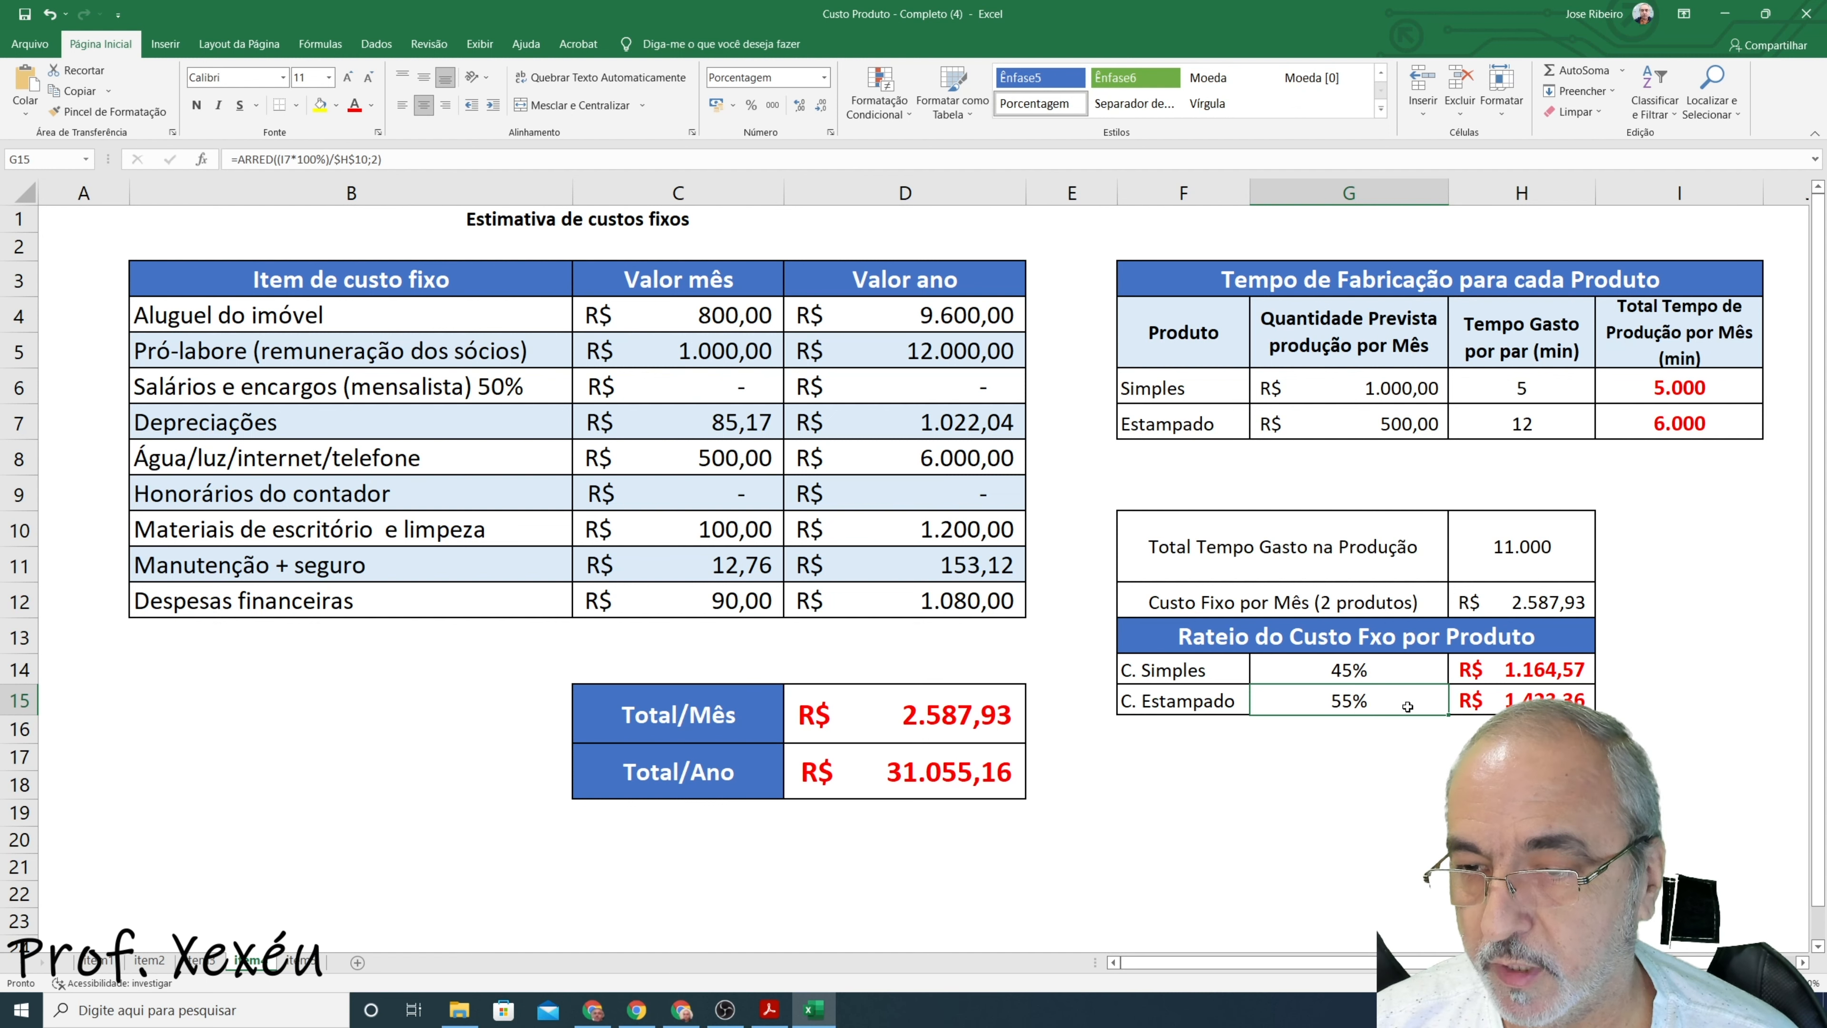
pyautogui.doubleClick(1408, 707)
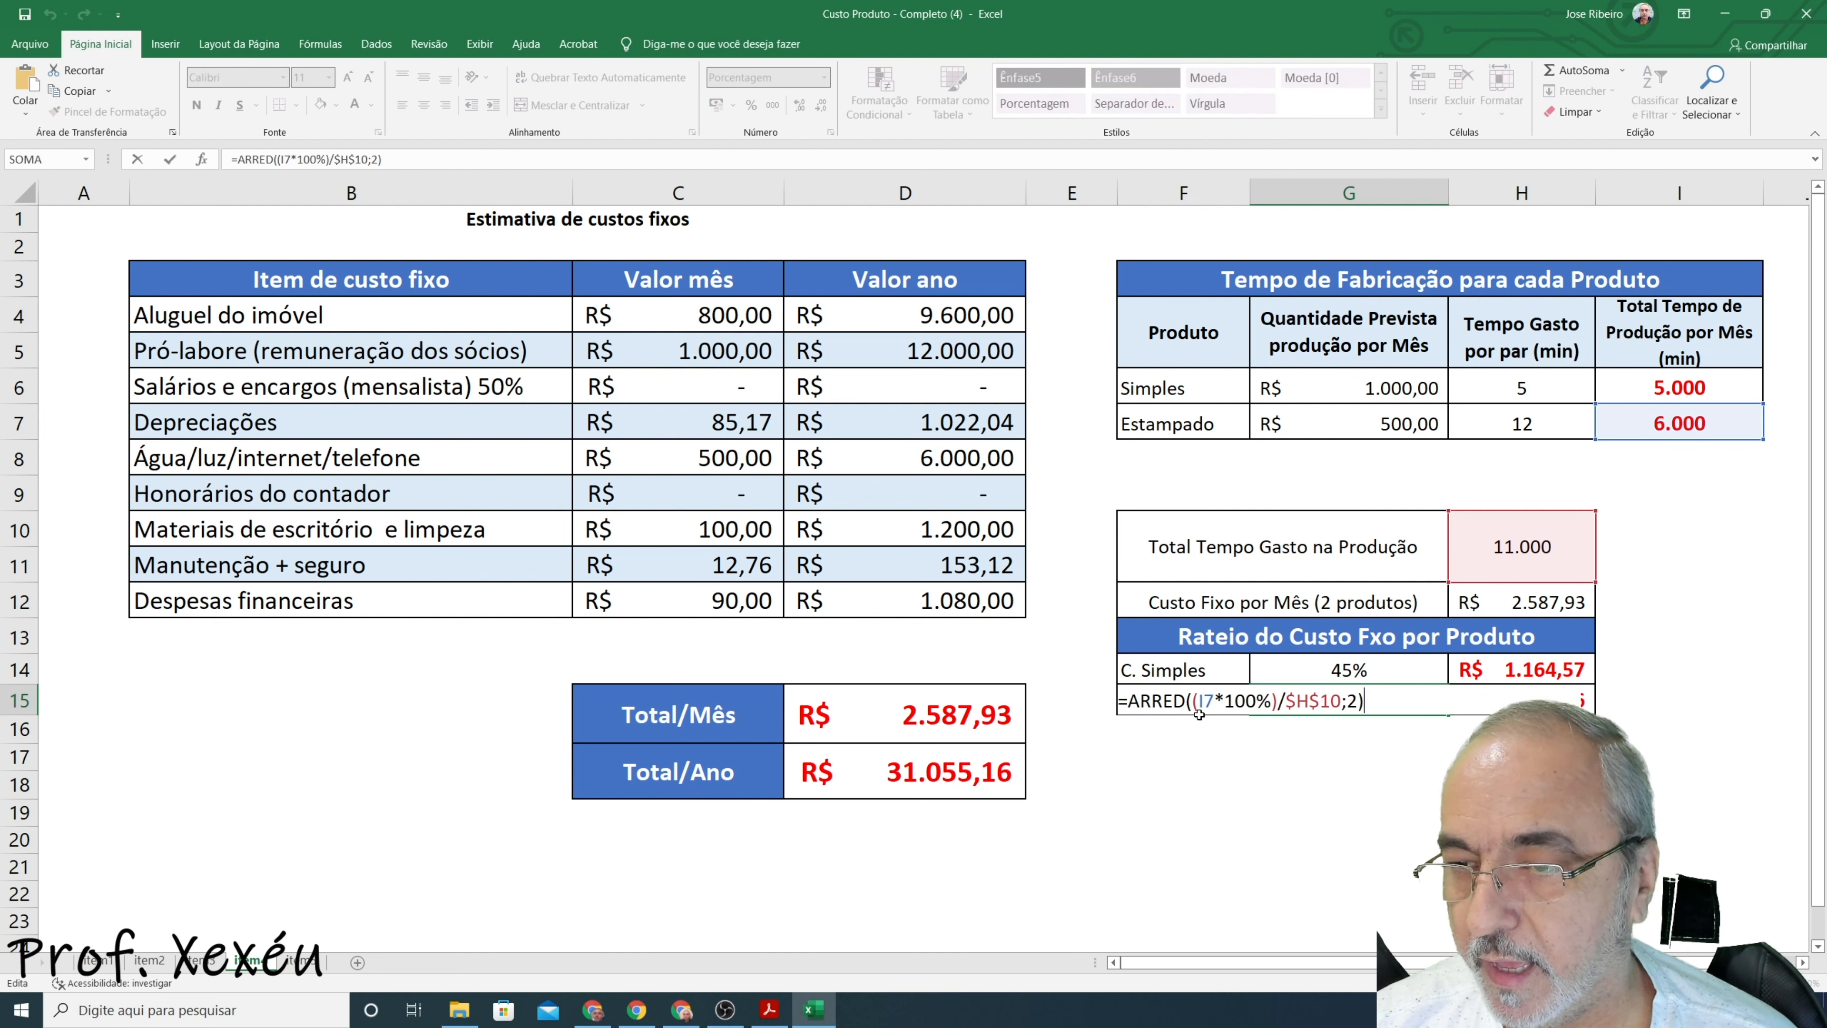
pyautogui.press('Escape')
pyautogui.click(1307, 674)
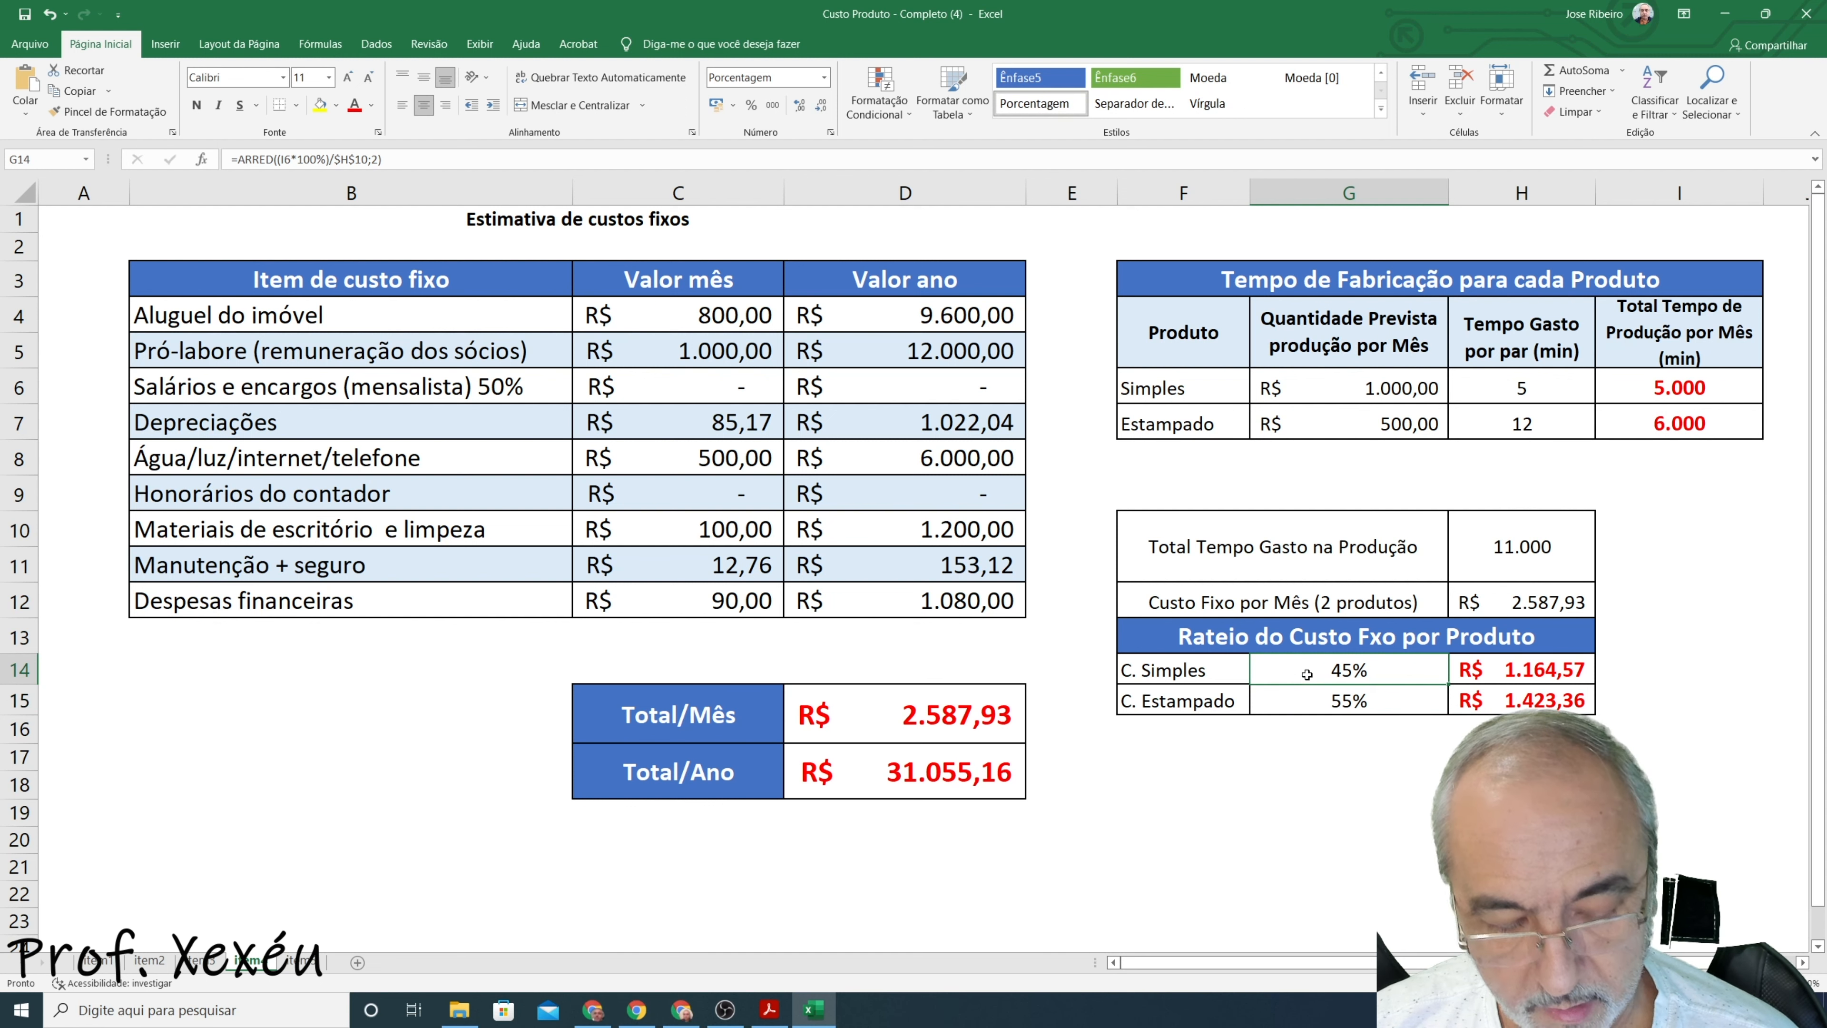
pyautogui.doubleClick(1307, 674)
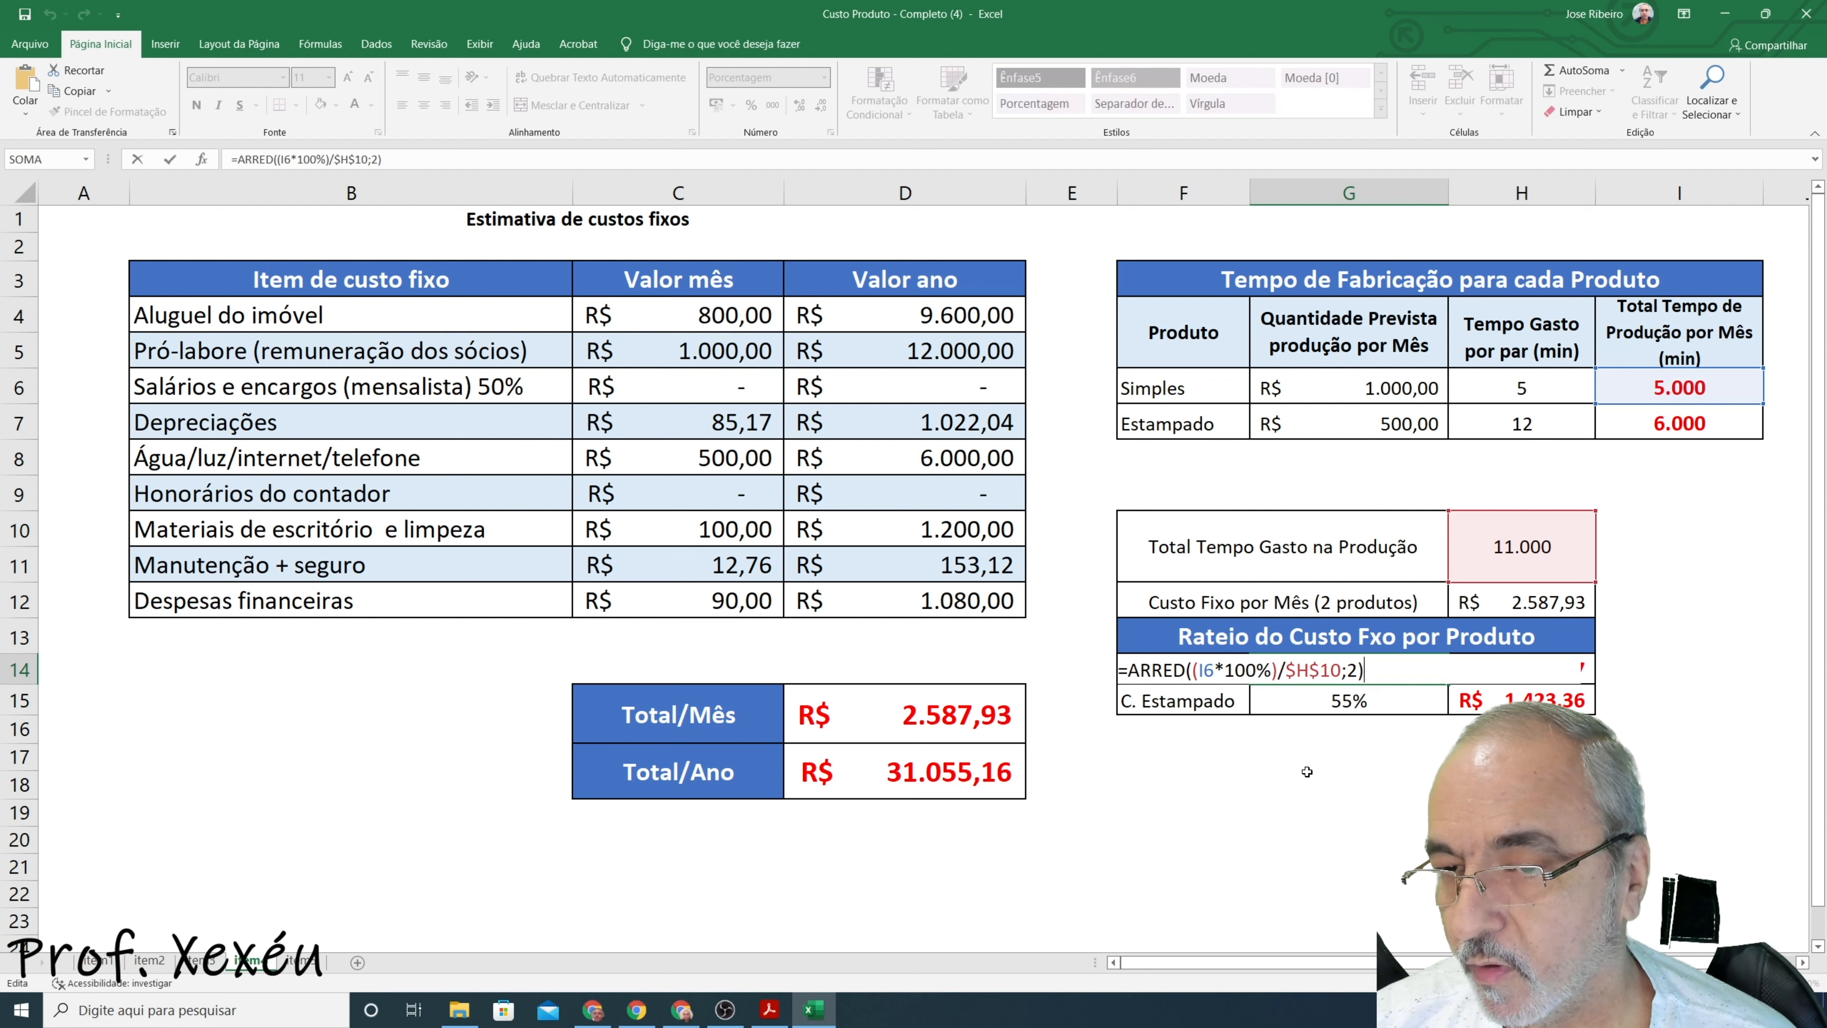
pyautogui.press('Escape')
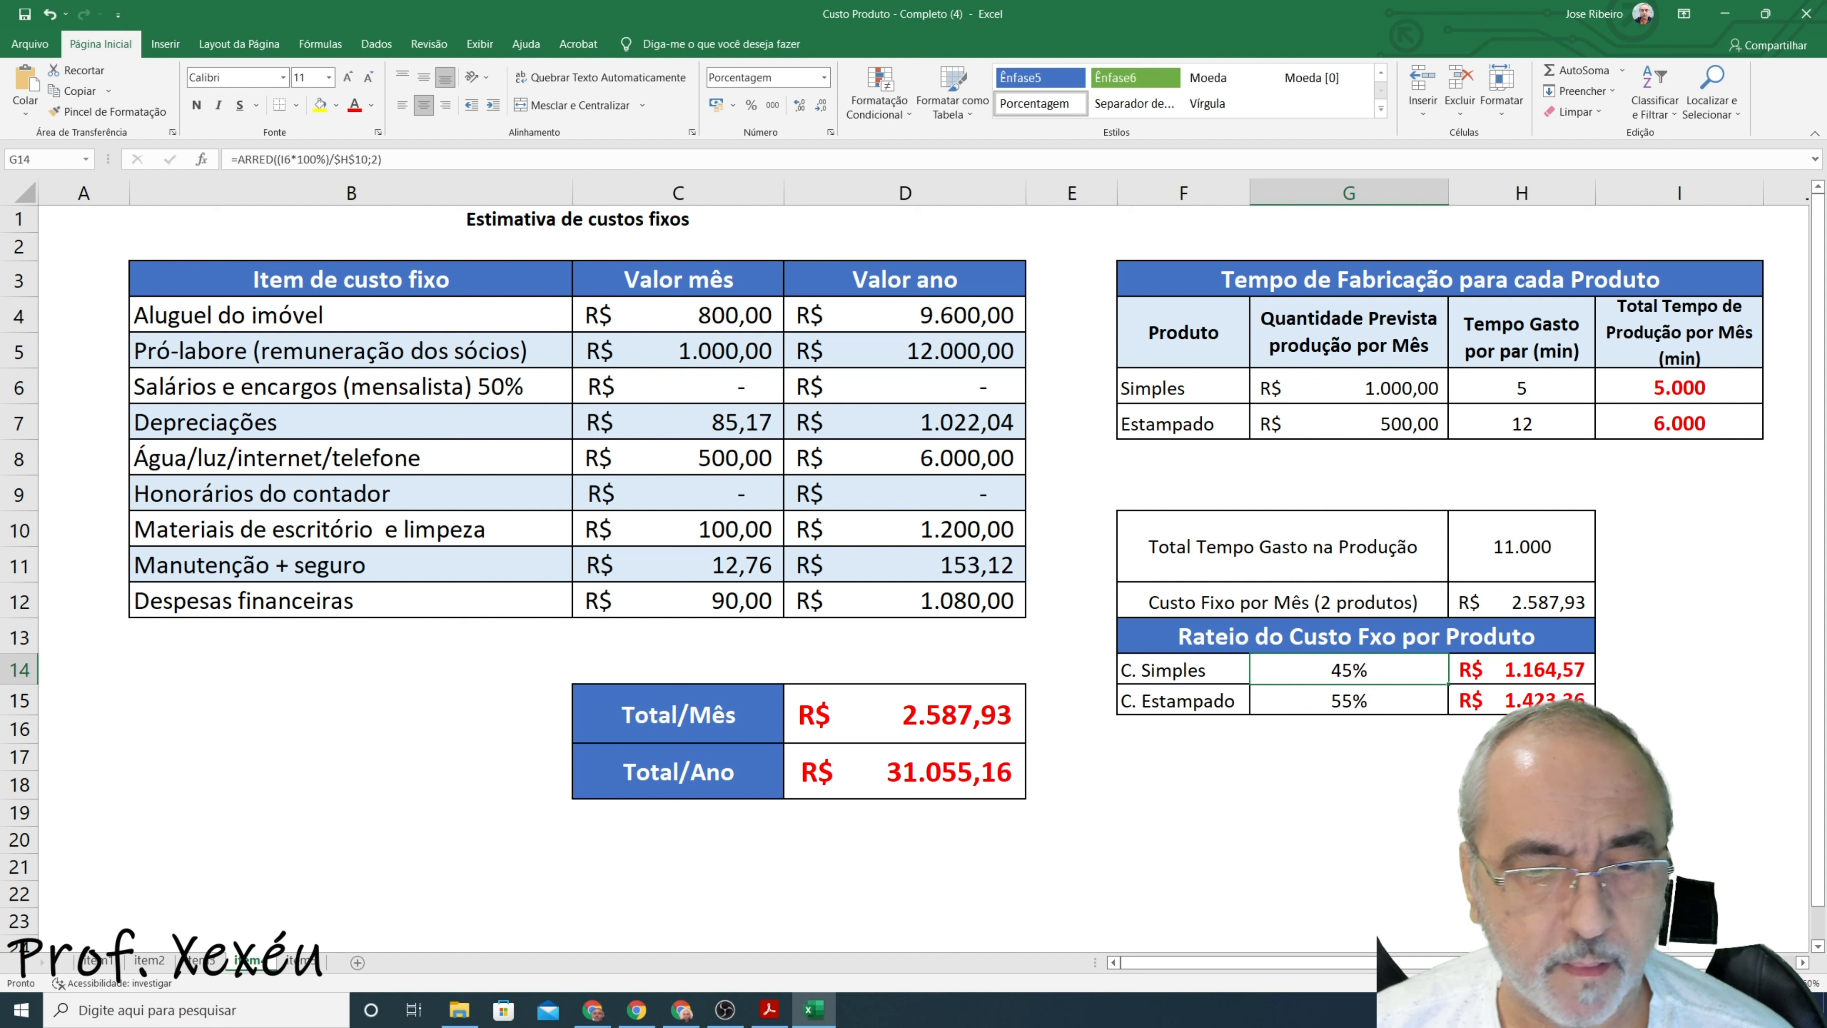
# - Open the variable-cost estimate sheet and examine the labour-cost formulas in E7, E8 and C10
pyautogui.click(297, 960)
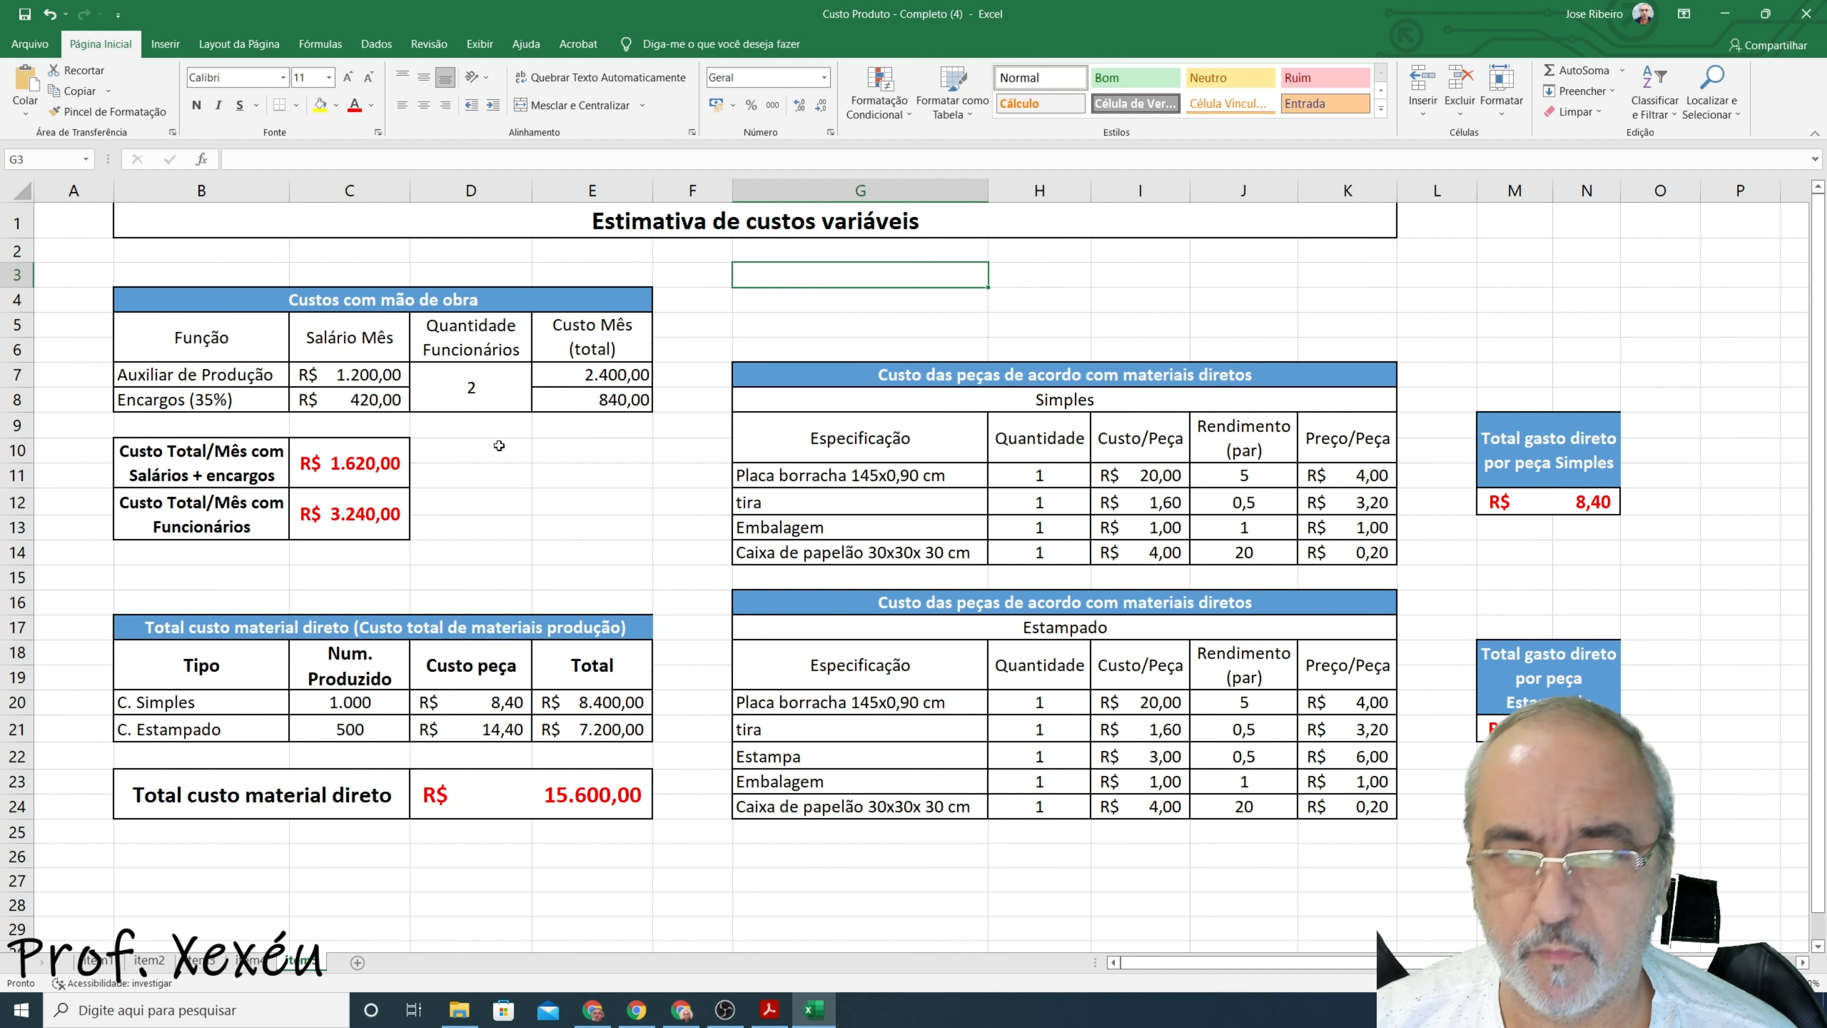
pyautogui.click(573, 377)
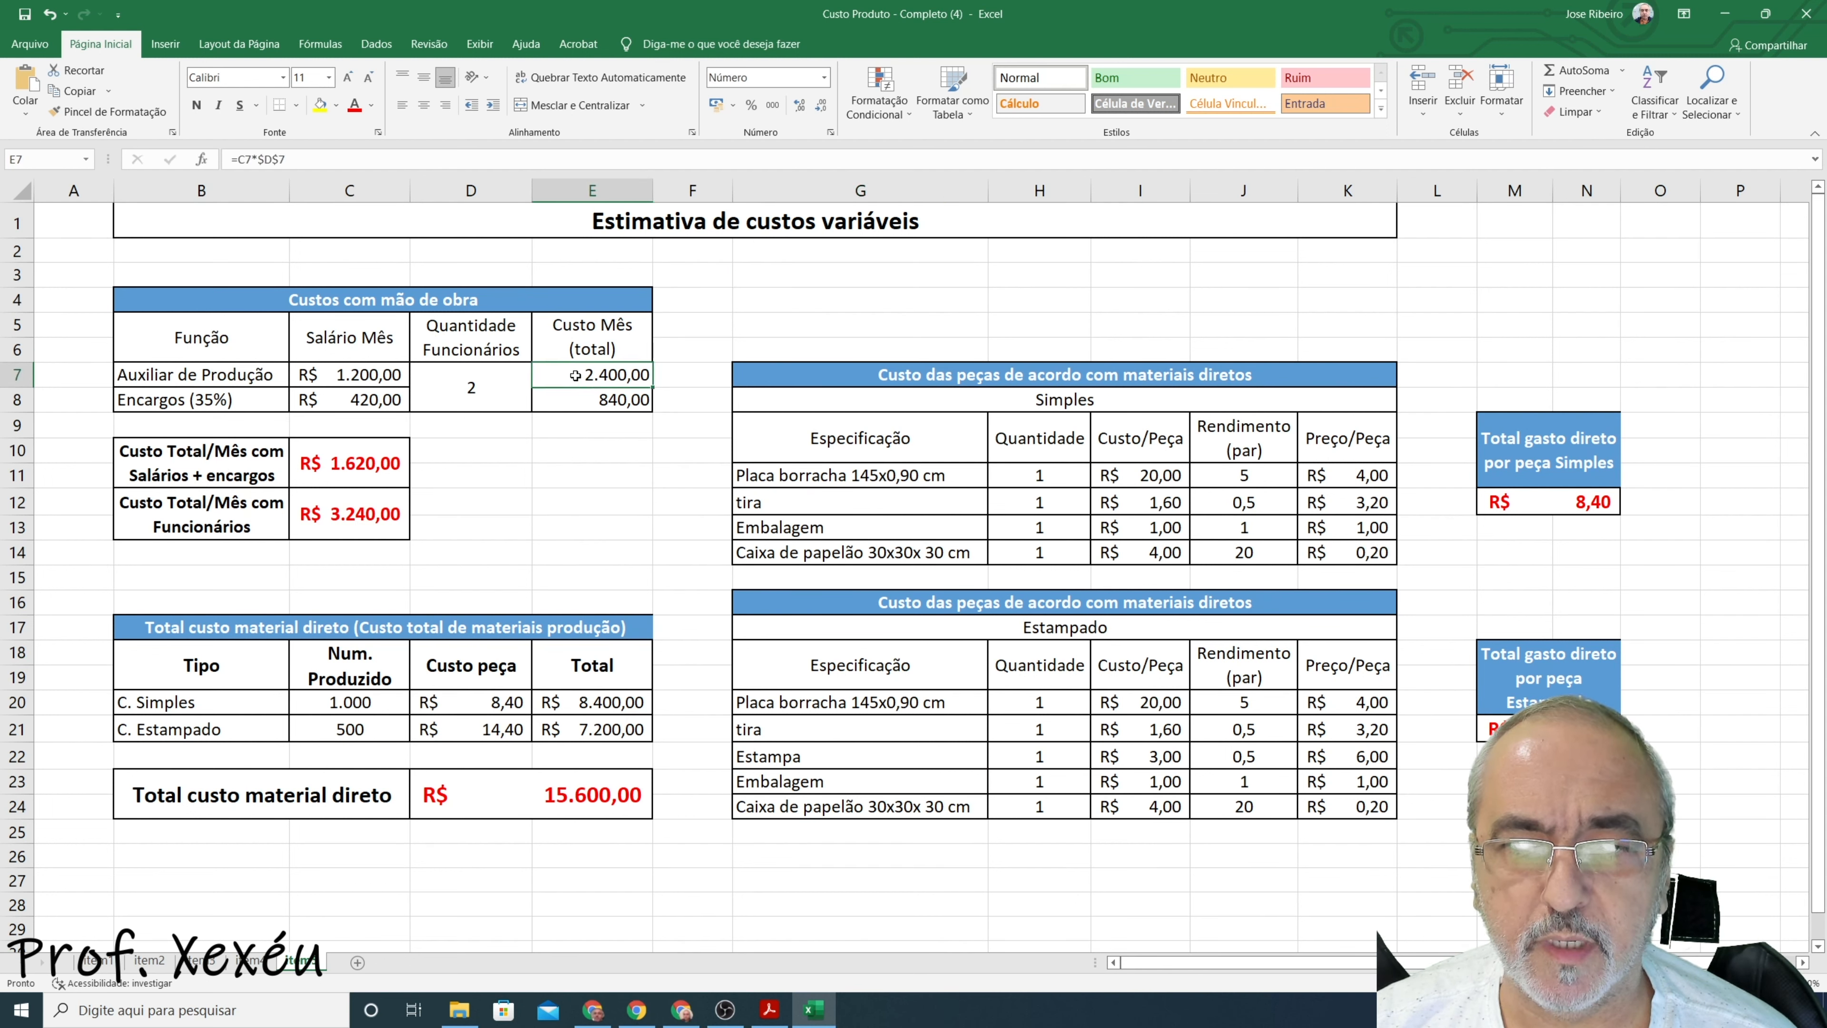
pyautogui.click(575, 408)
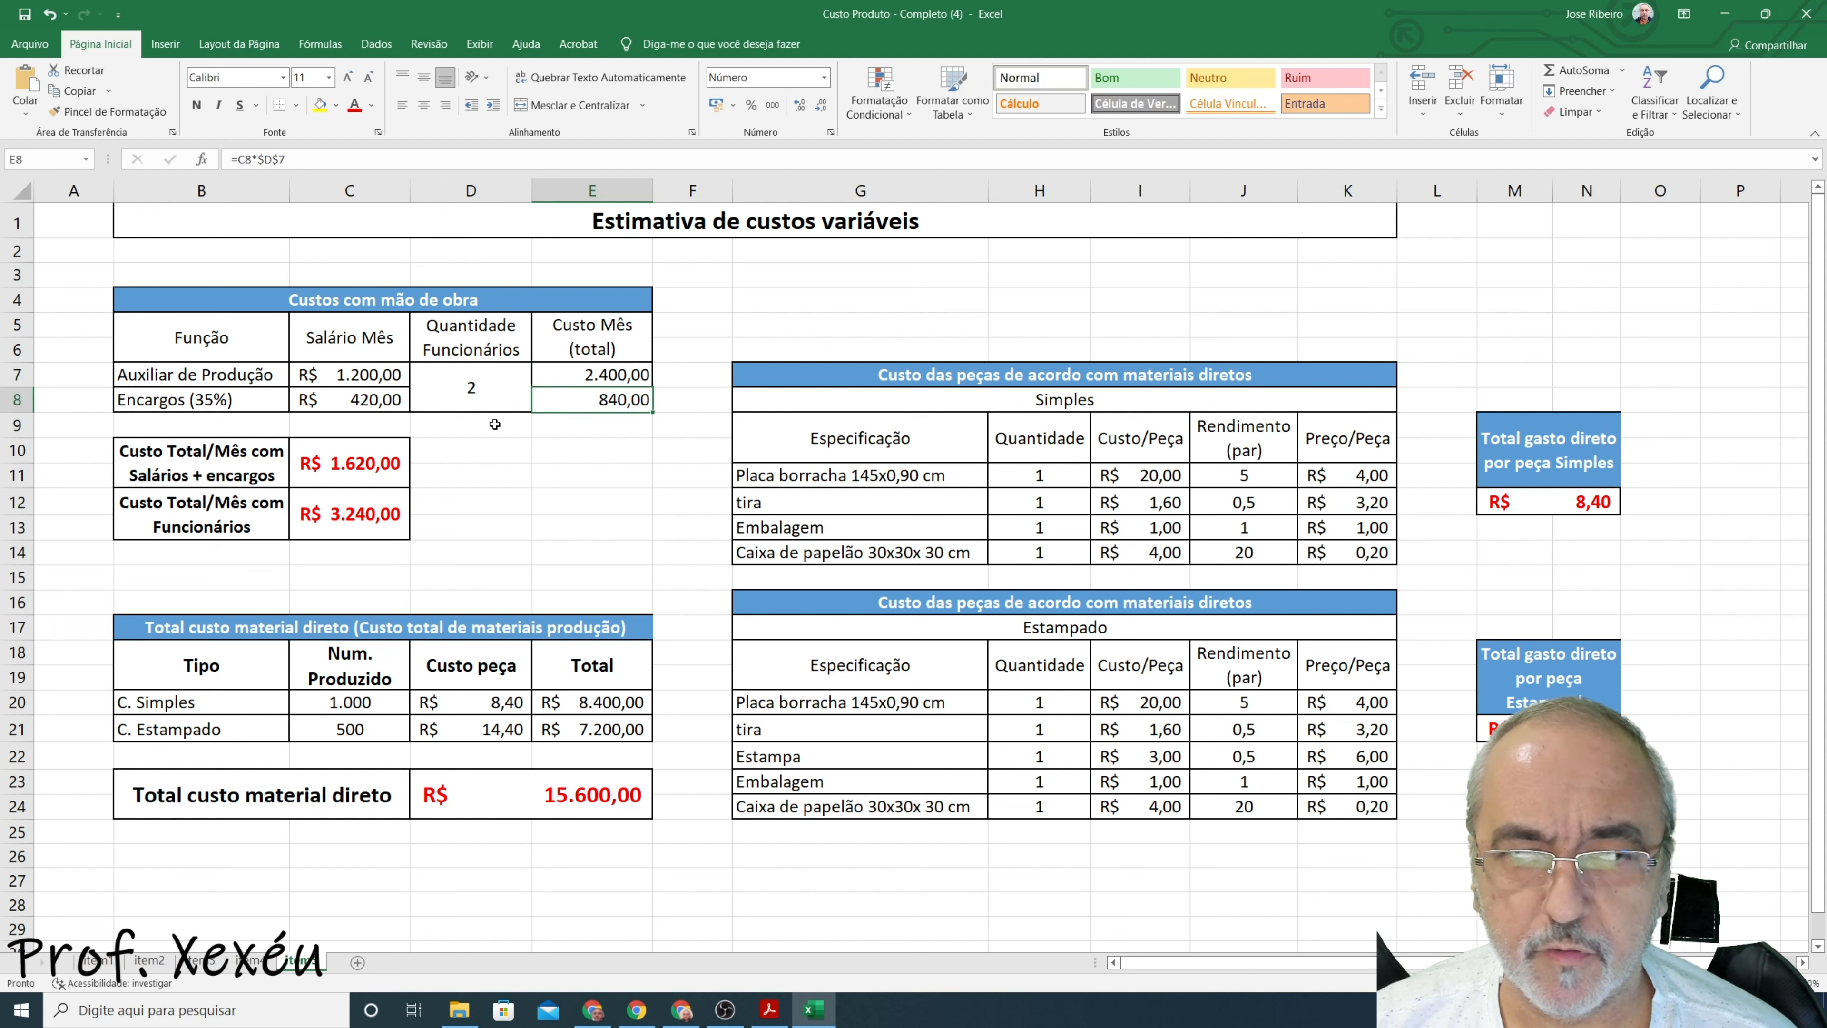
pyautogui.click(348, 465)
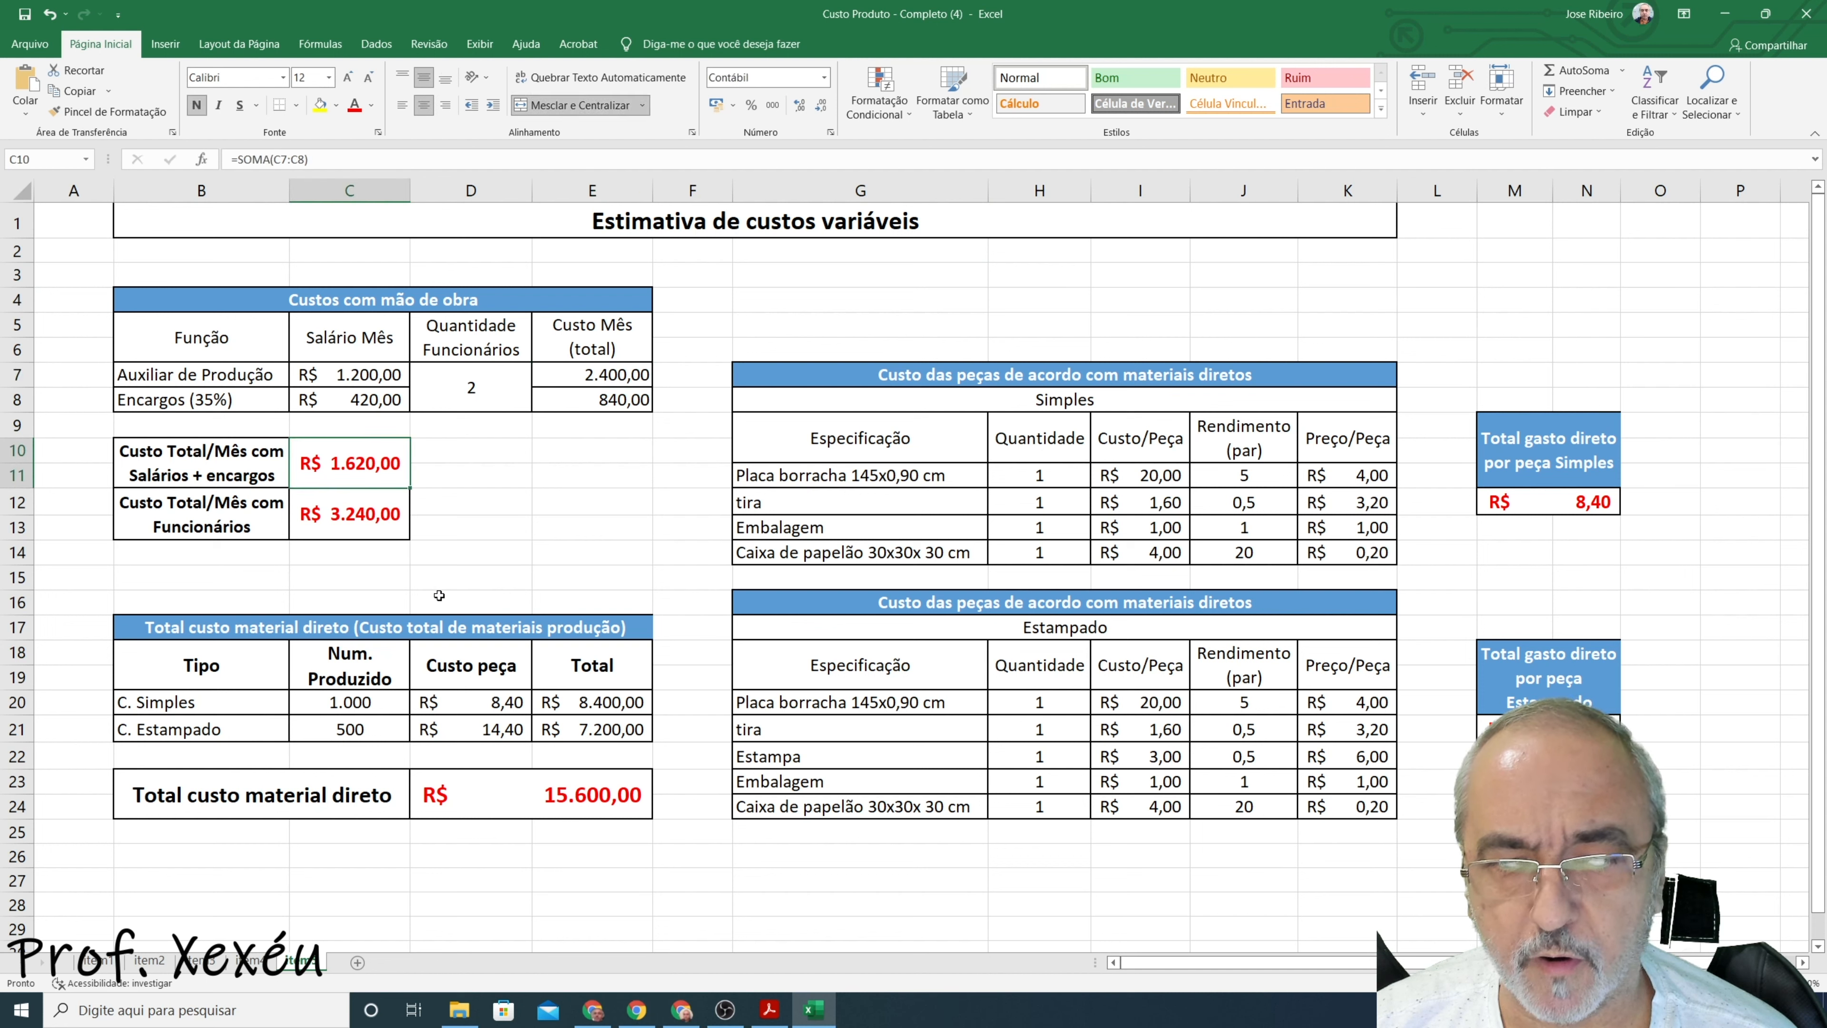
# - Examine the direct-material total formulas in E20 and D23 and the Simples per-piece cost formulas in K11 and M12
pyautogui.click(592, 704)
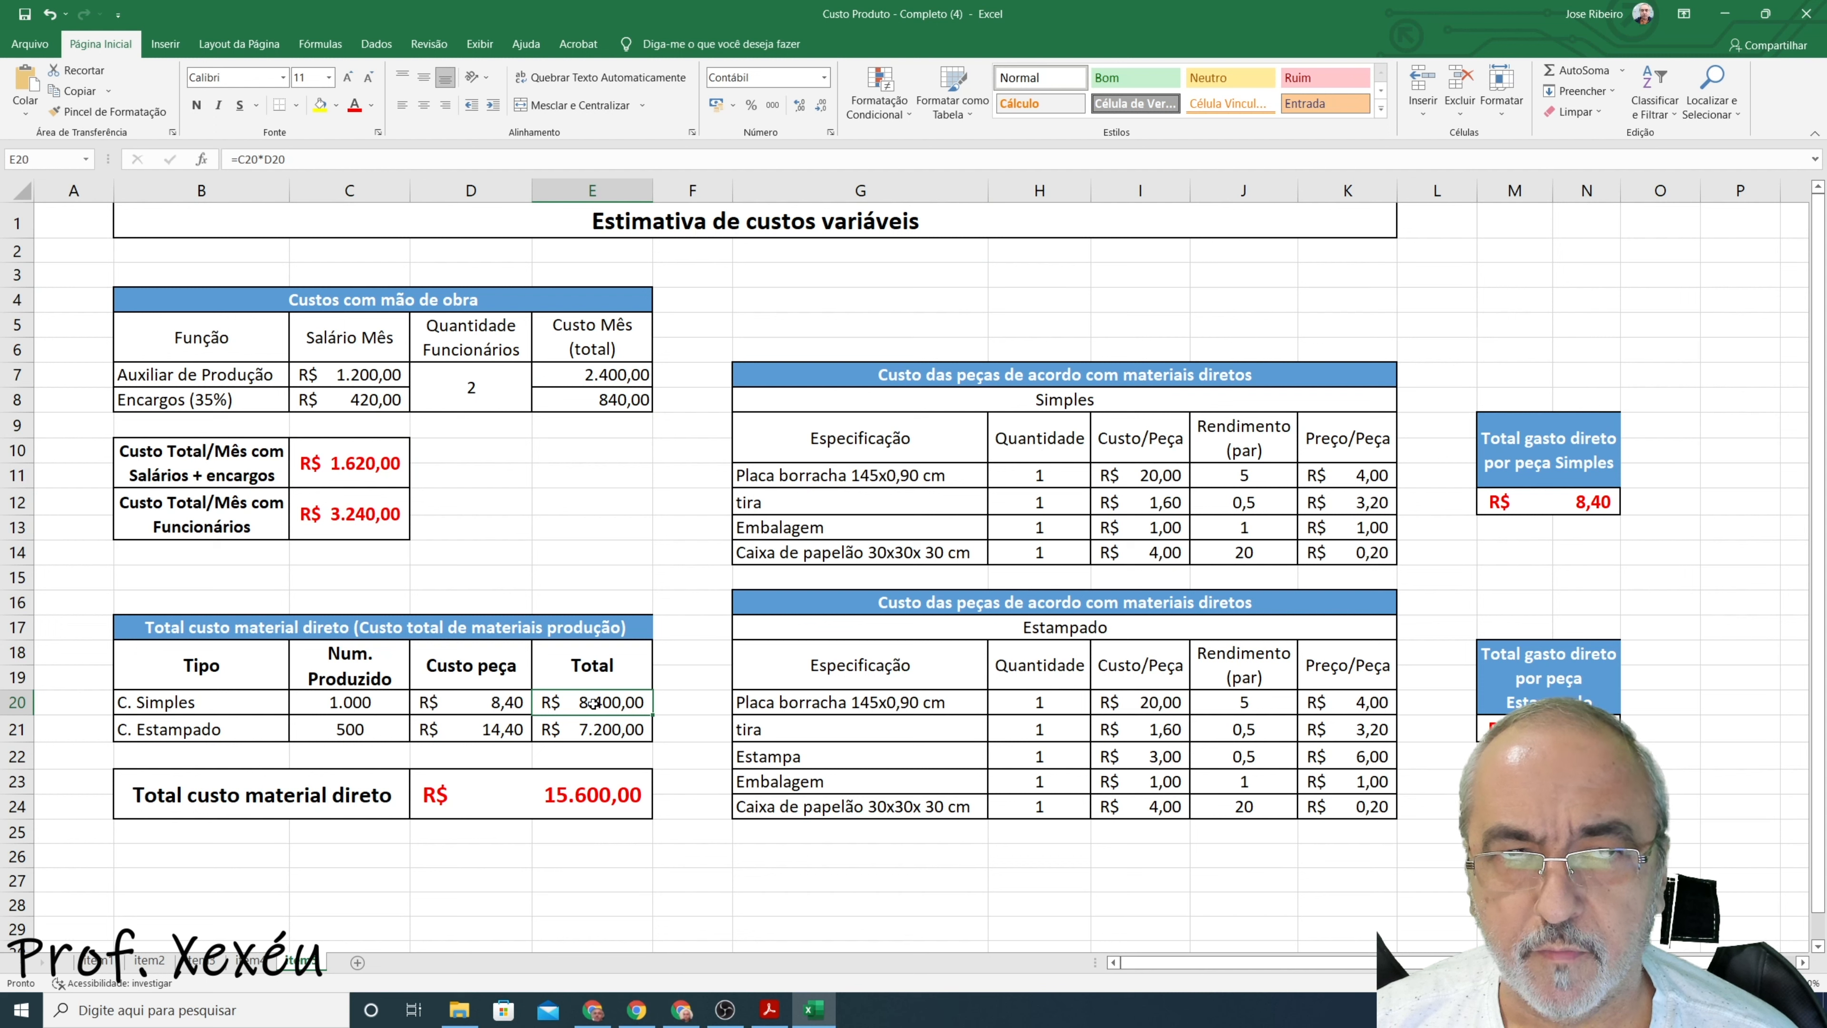
pyautogui.click(497, 799)
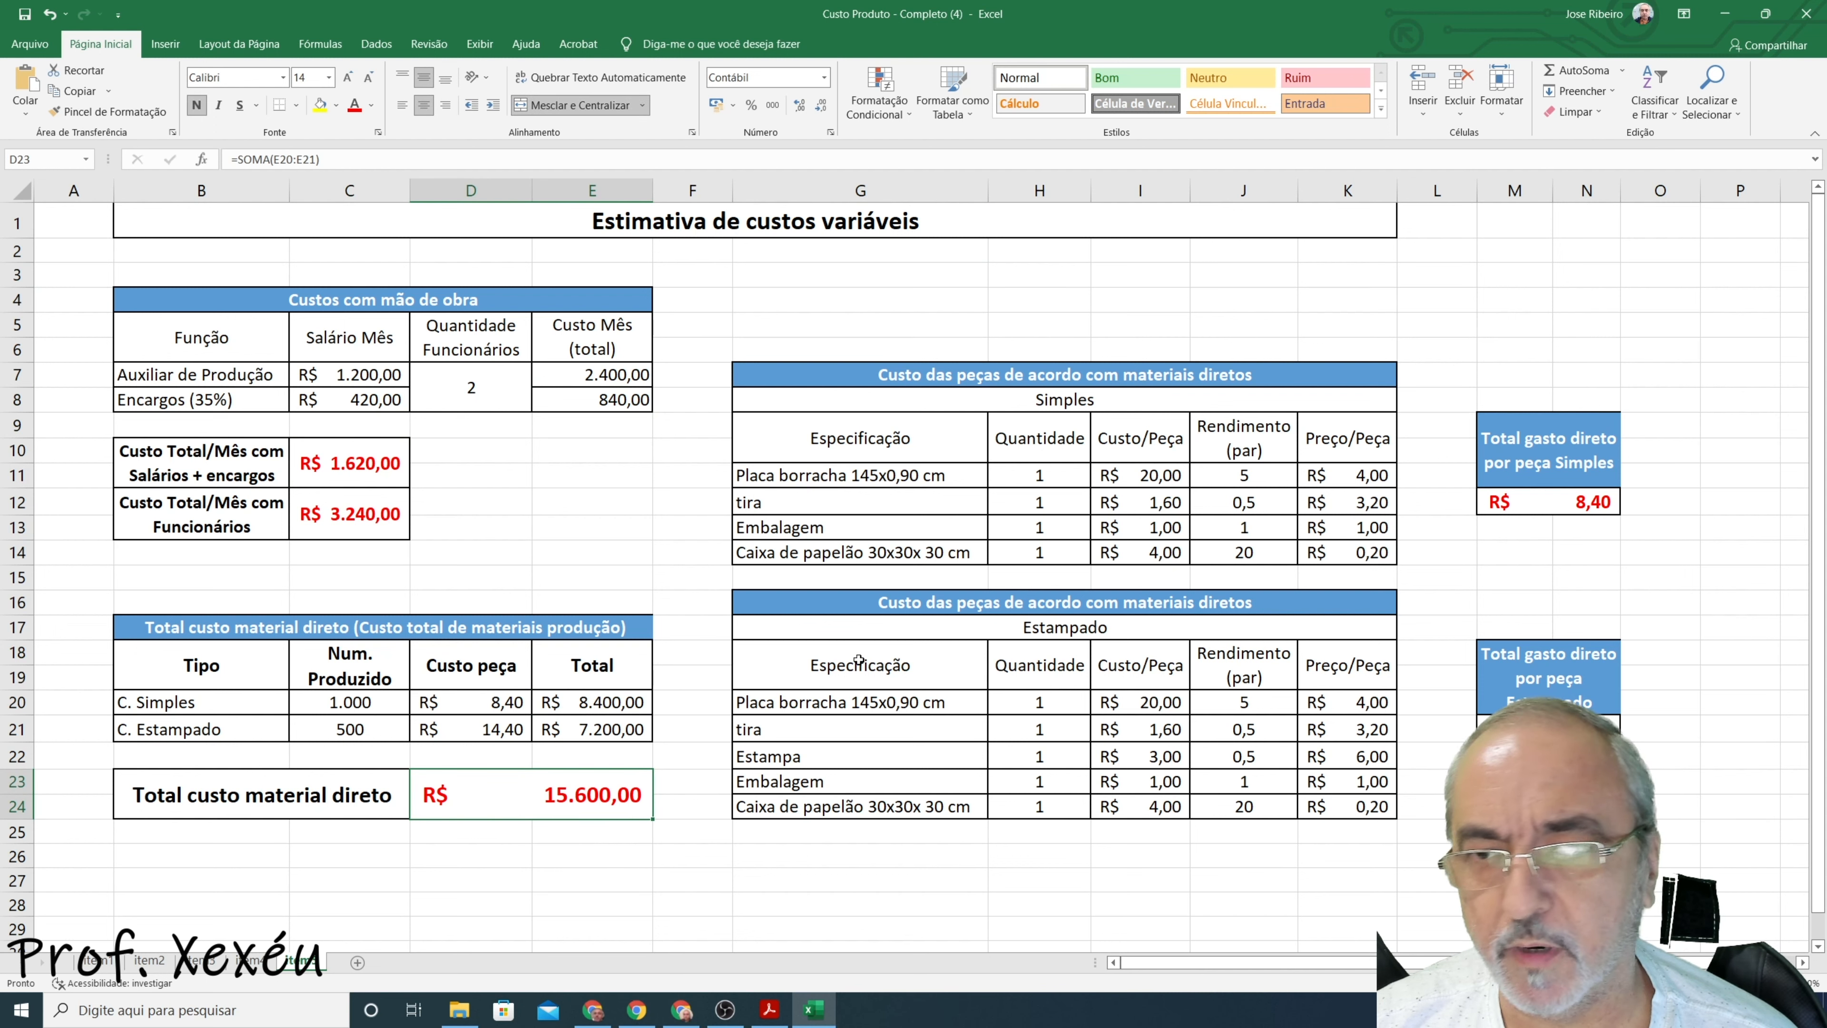
pyautogui.click(1322, 482)
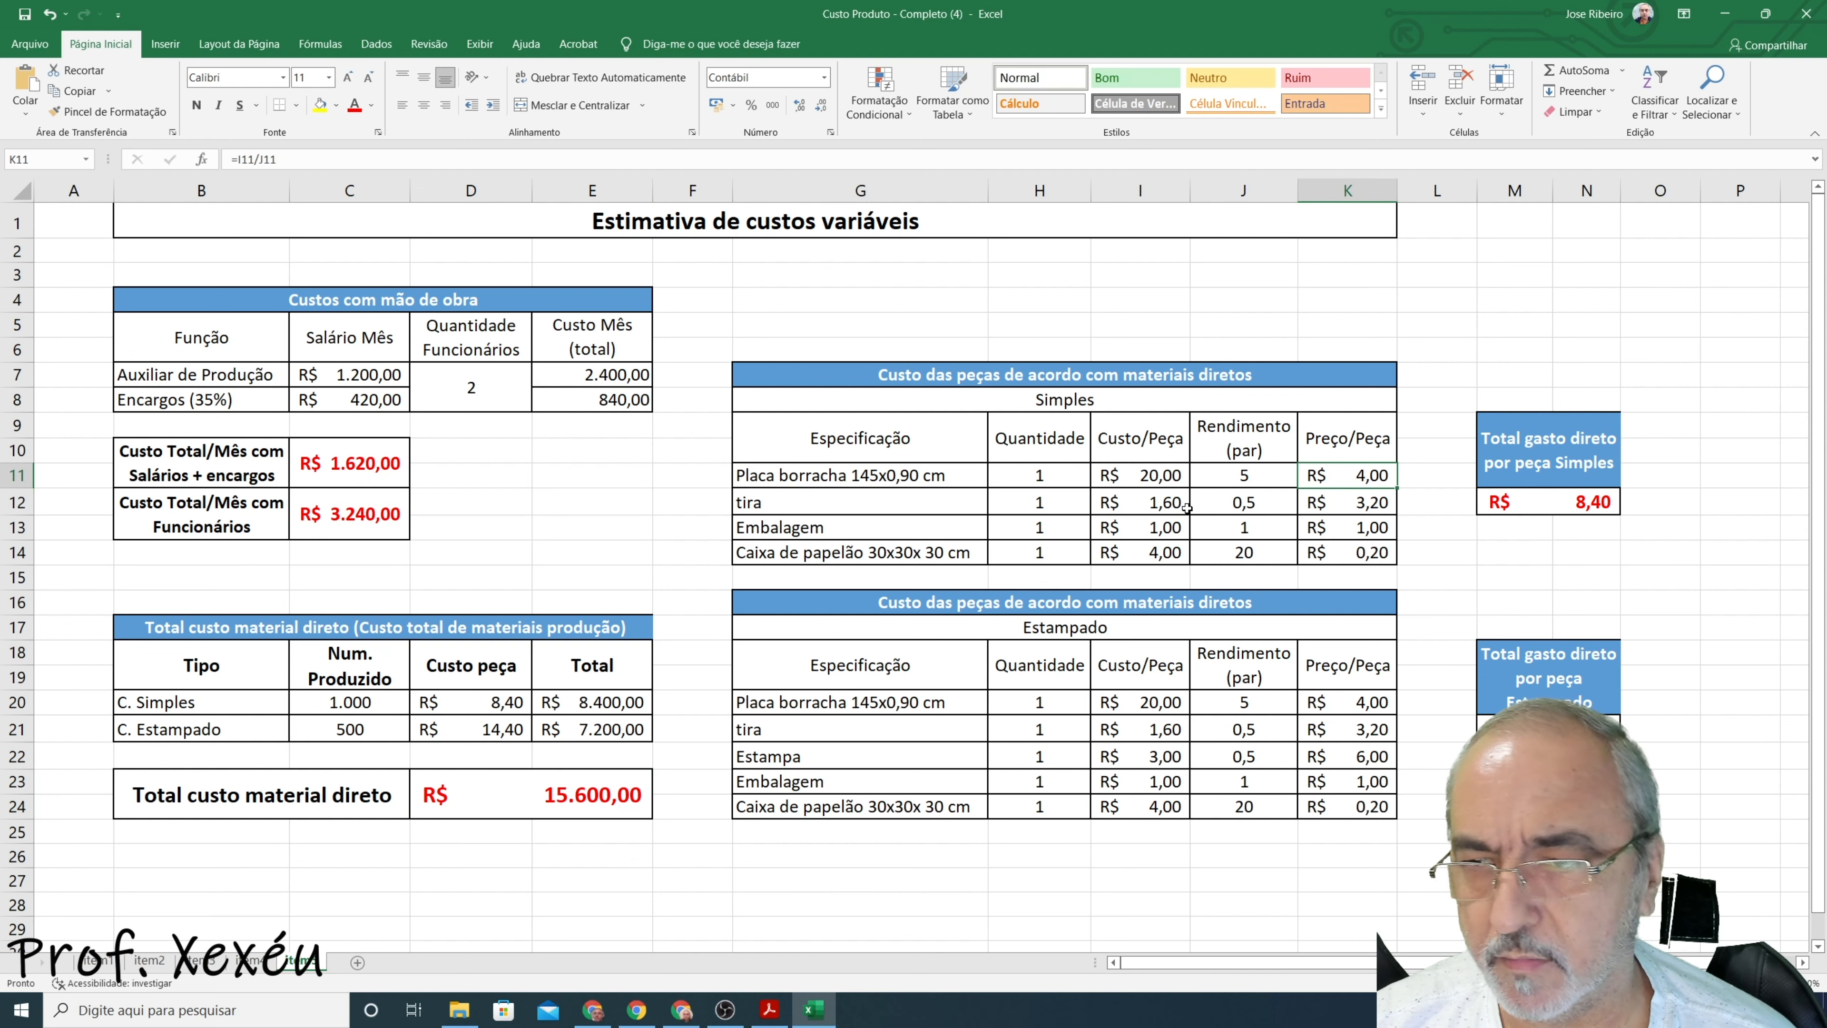
pyautogui.click(1532, 502)
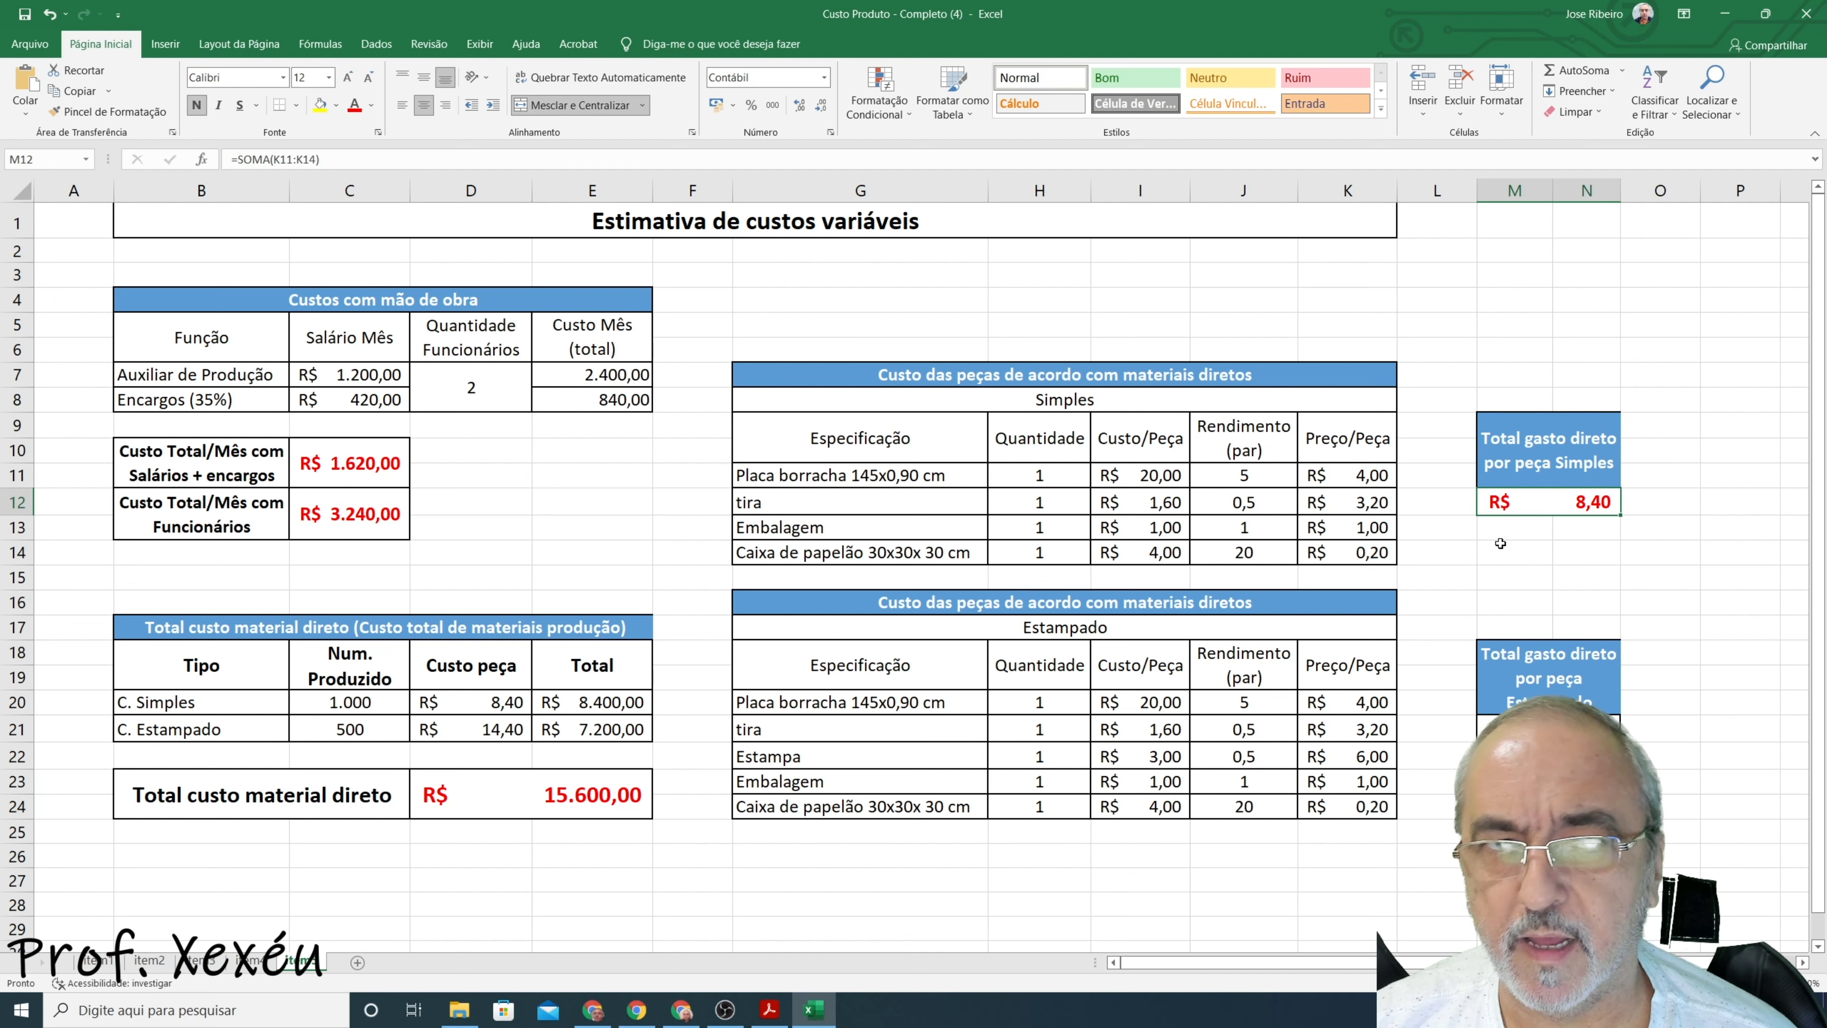